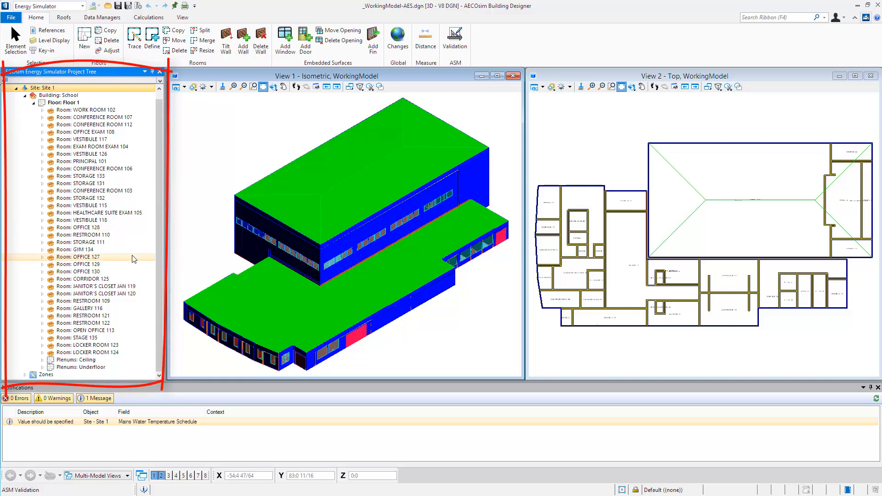
- Examine the surfaces listed for room GYM 134 on Floor 1 in the project tree
click(43, 249)
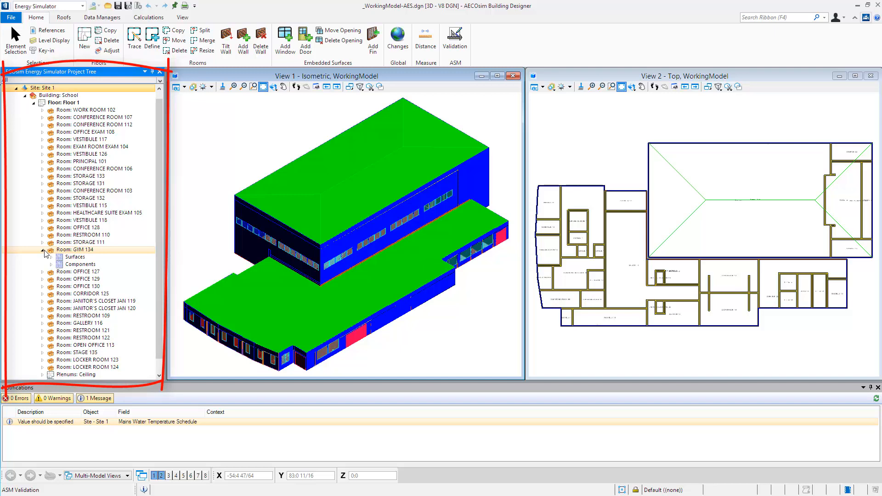
click(51, 256)
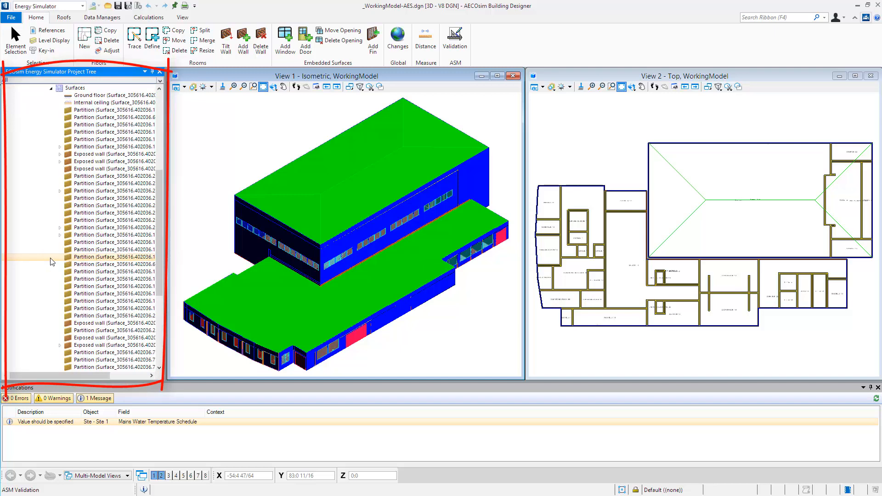
mouse_move(157, 251)
mouse_down()
mouse_move(161, 222)
mouse_move(155, 254)
mouse_up()
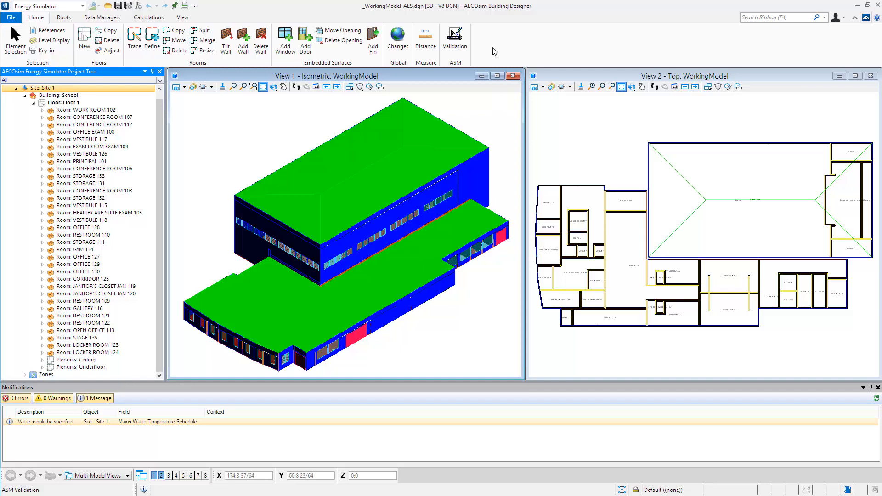
- Open the ASM energy settings and validation, and choose Raleigh-Durham Intl. Airp. as the project's weather profile
click(462, 53)
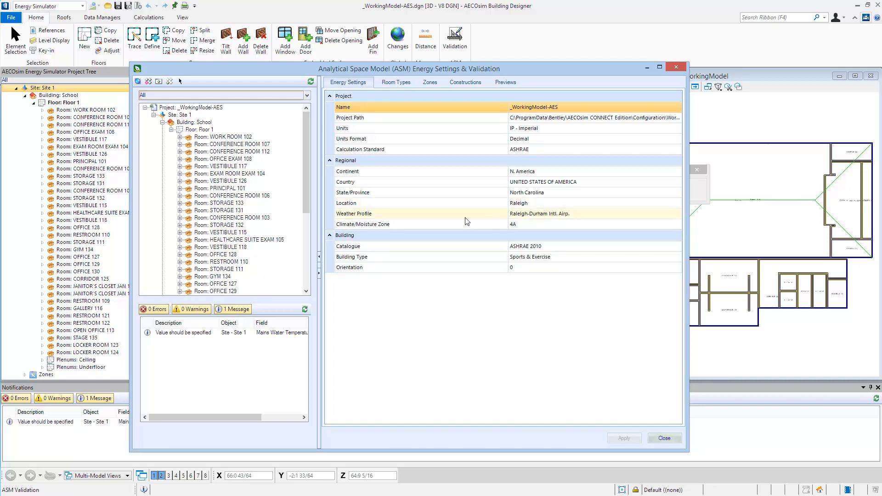
click(588, 220)
click(678, 214)
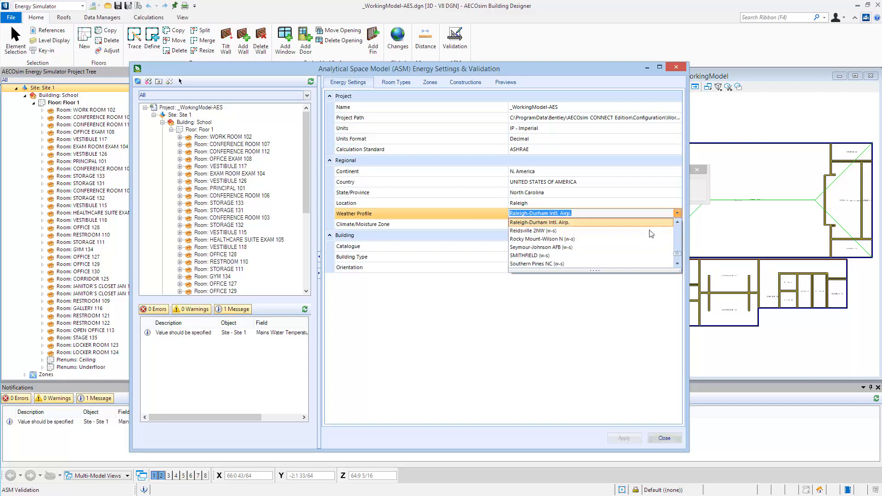
click(623, 224)
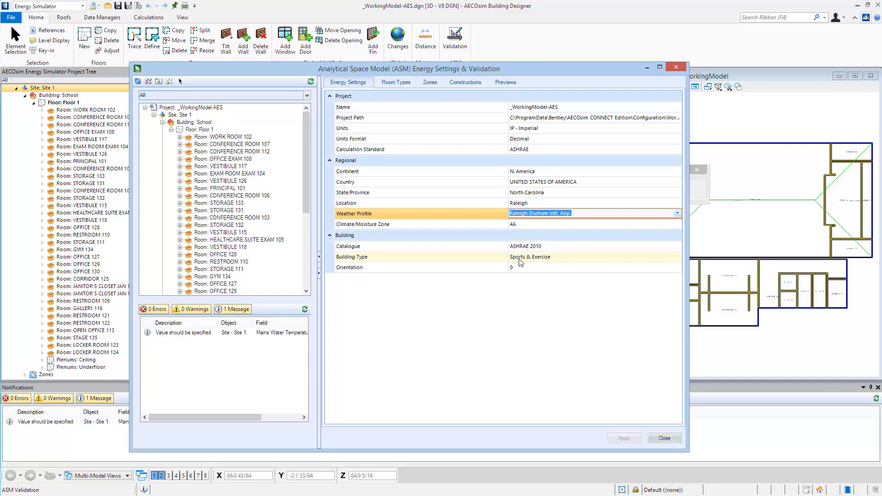
- Set the building type to School/University/Library and apply the energy settings
click(560, 260)
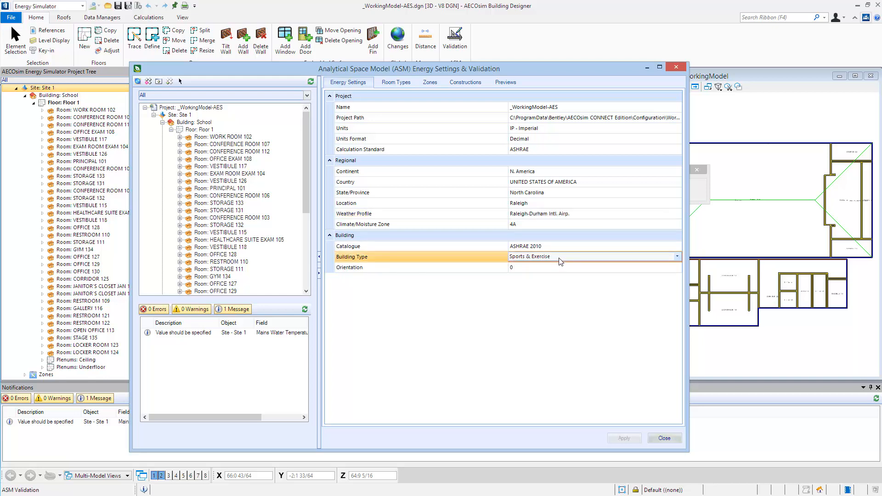
click(677, 257)
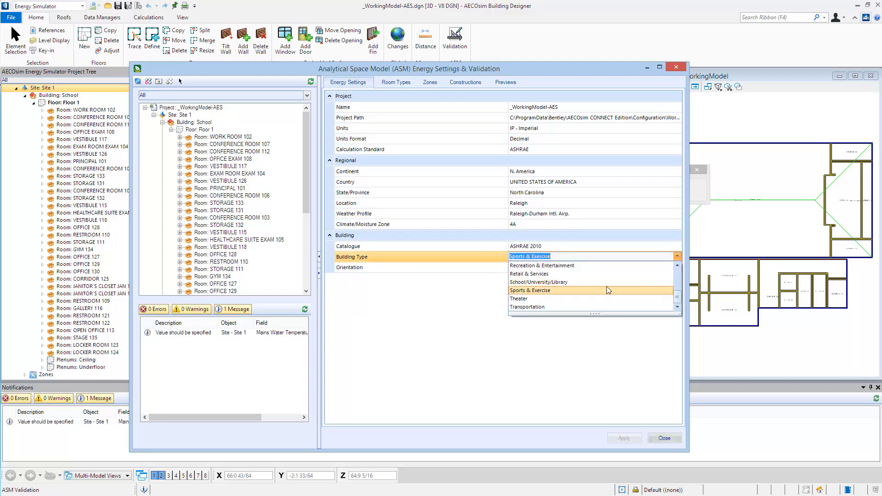
click(550, 283)
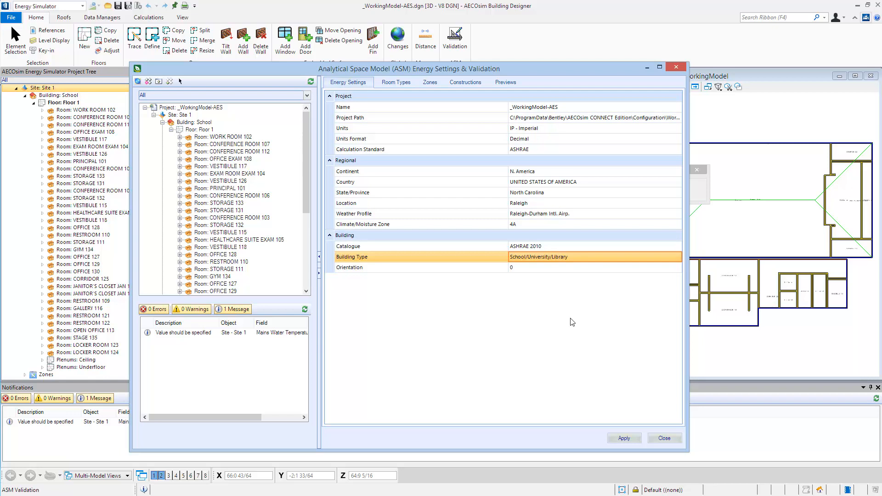
click(623, 438)
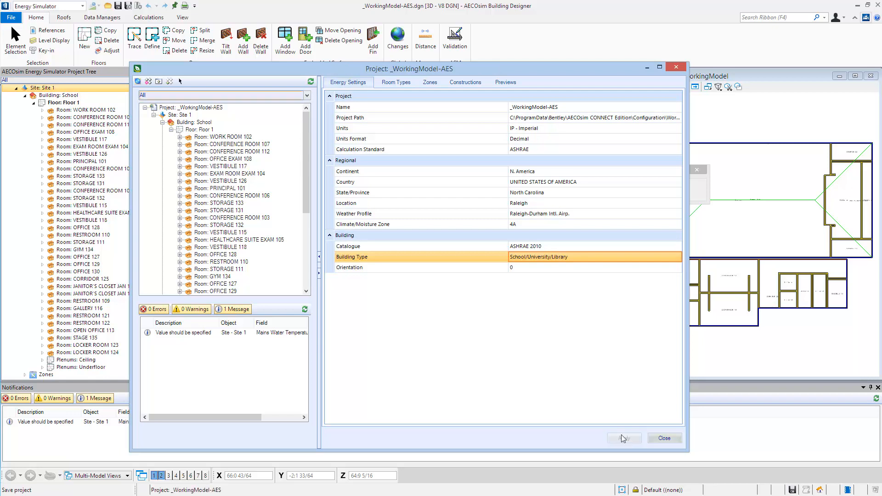
- In the room type assignments, choose 2010 : Office - Enclosed for EXAM ROOM EXAM 104
click(397, 87)
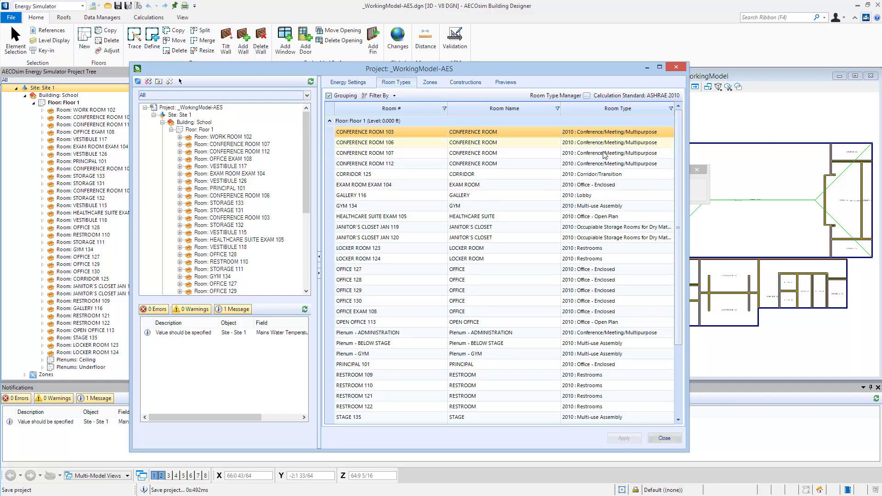
mouse_move(678, 189)
mouse_down()
mouse_move(673, 279)
mouse_move(683, 205)
mouse_move(677, 176)
mouse_up()
click(662, 189)
click(669, 184)
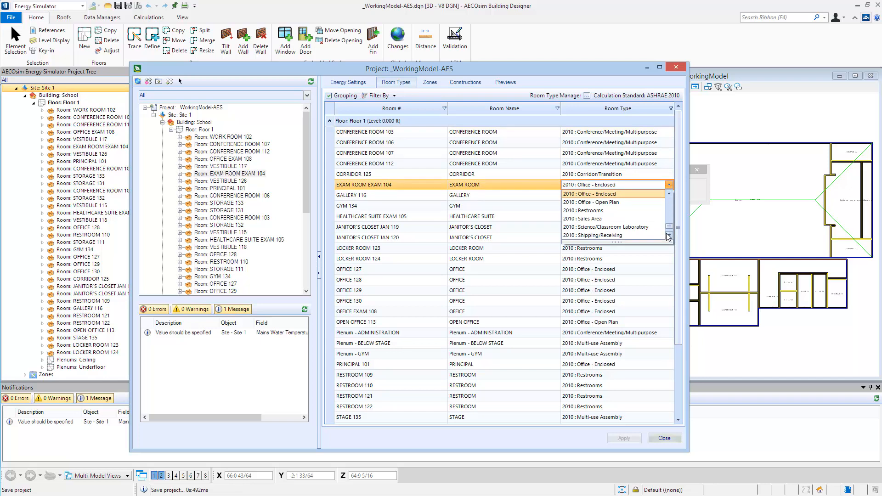
click(633, 194)
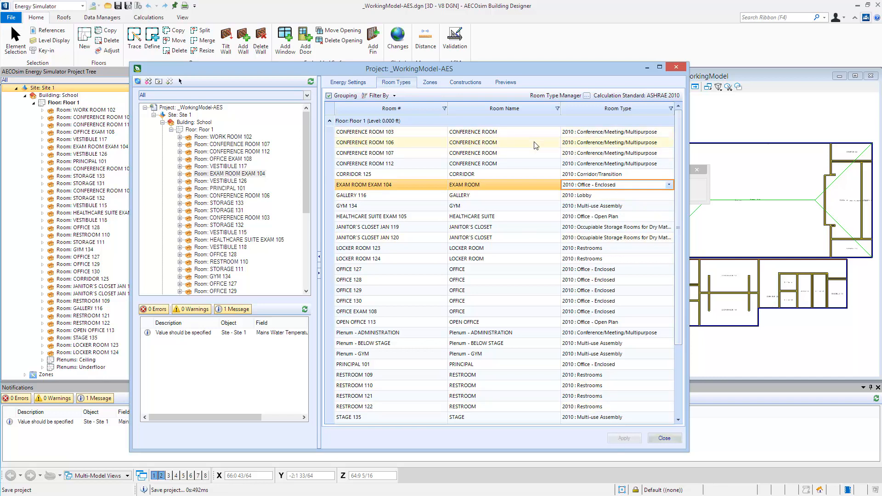
- Review which spaces are assigned to the Floor 1 and Floor 1 Ceiling zones
click(431, 84)
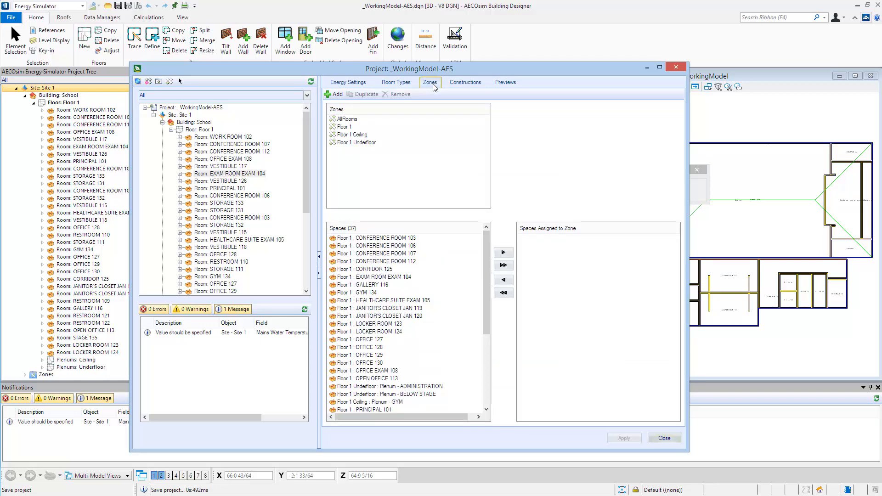
click(357, 128)
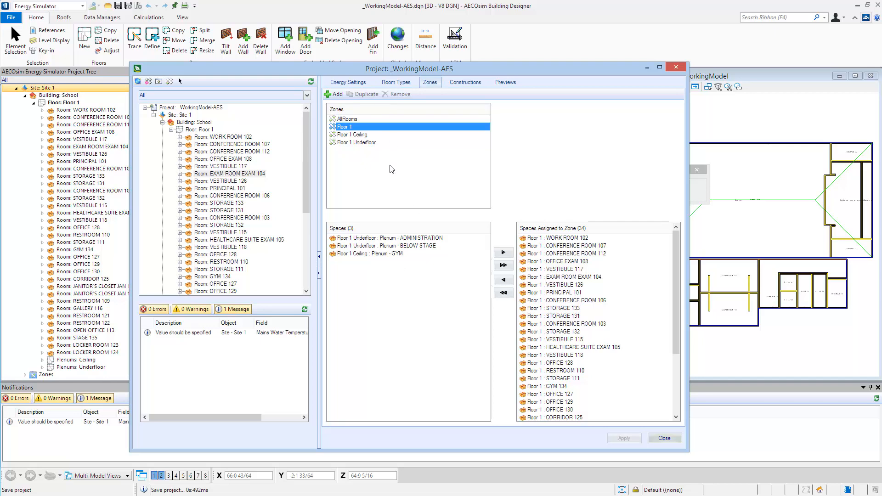
key(Down)
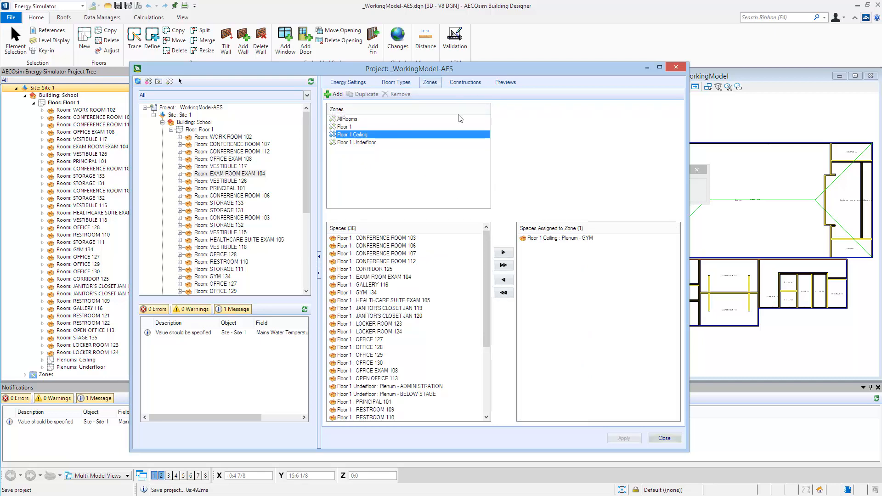
- Review the project's conceptual constructions and its previews, and close the ASM energy settings
click(471, 85)
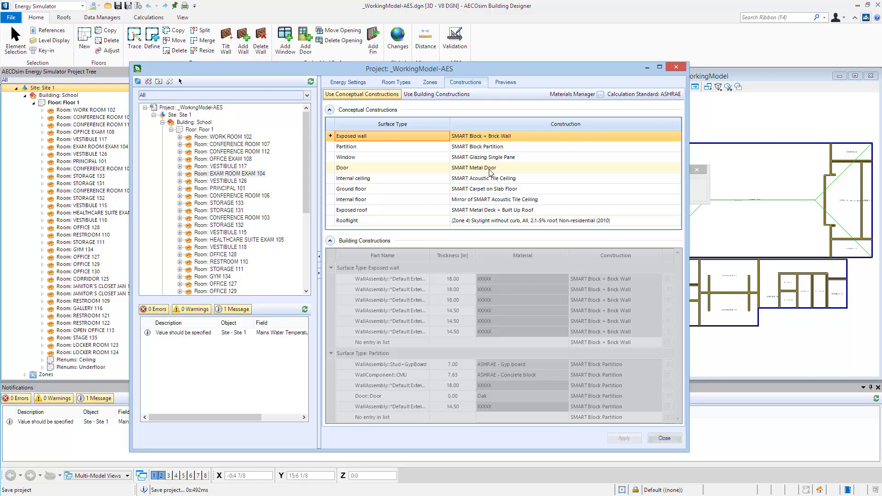
click(505, 82)
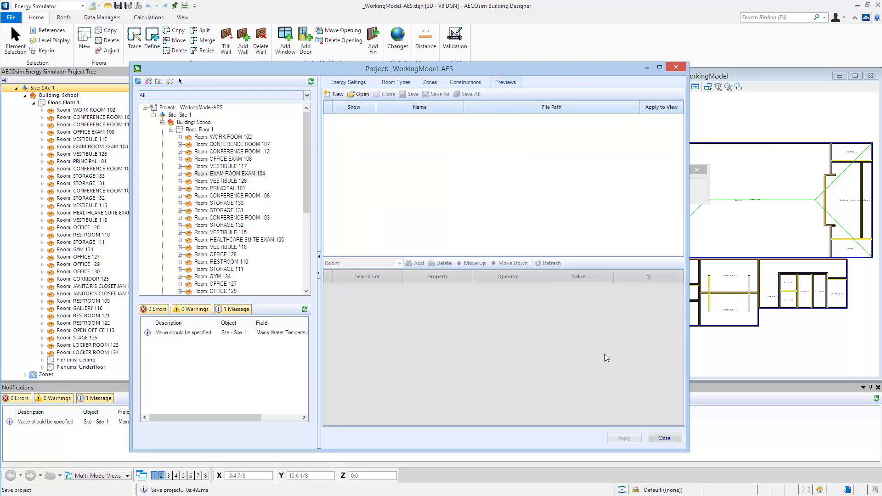
click(664, 438)
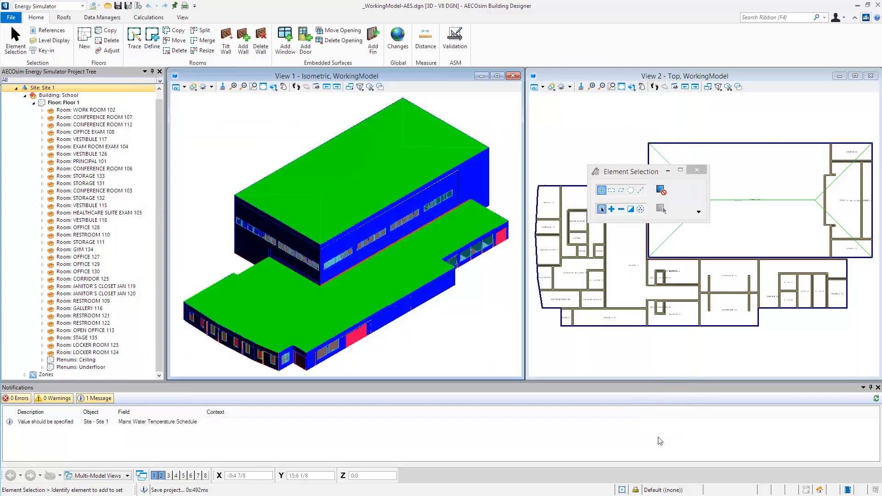
- In the properties of Site 1, set the mains water temperature to HVACTemplate-Always 10 (Value) and the usage category to Developed rural areas
click(157, 422)
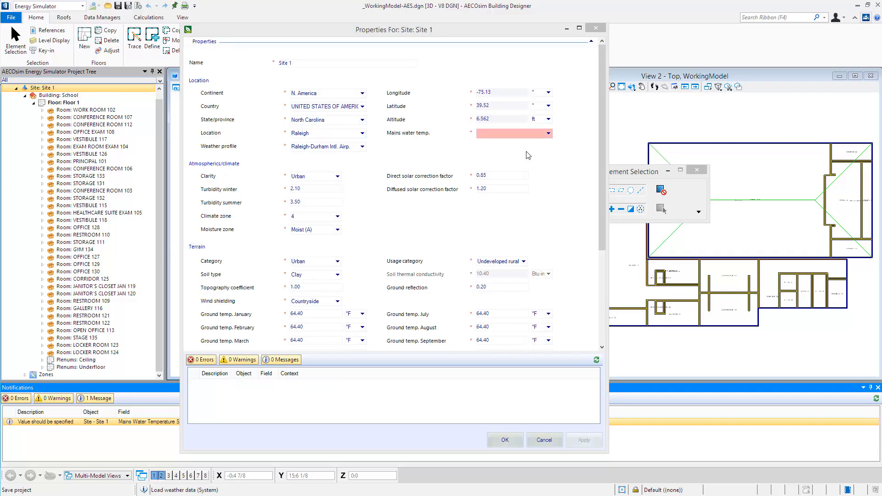
click(548, 133)
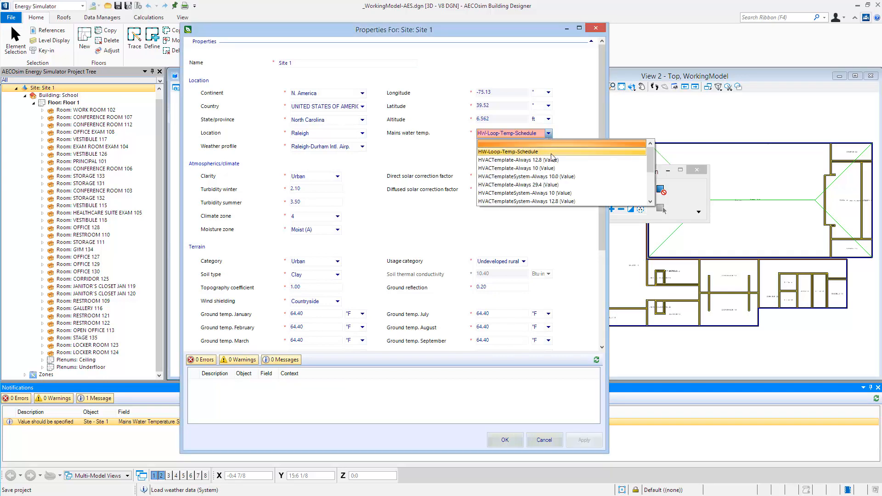
click(525, 170)
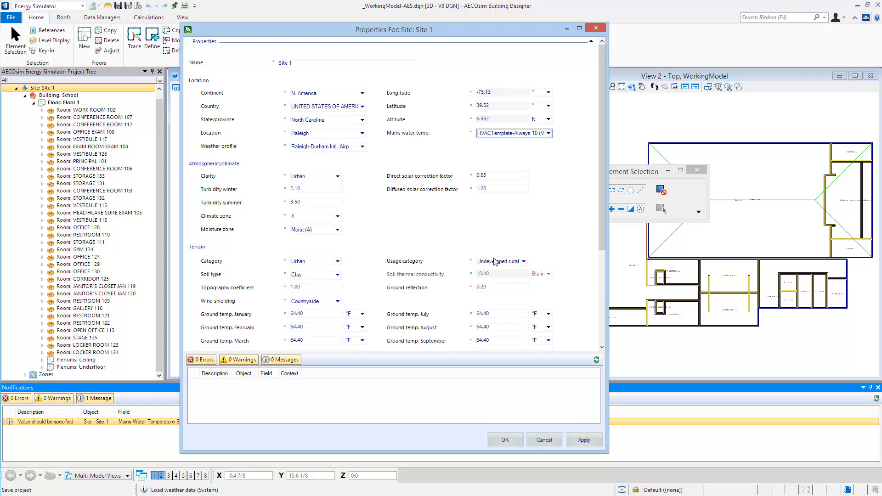
click(523, 262)
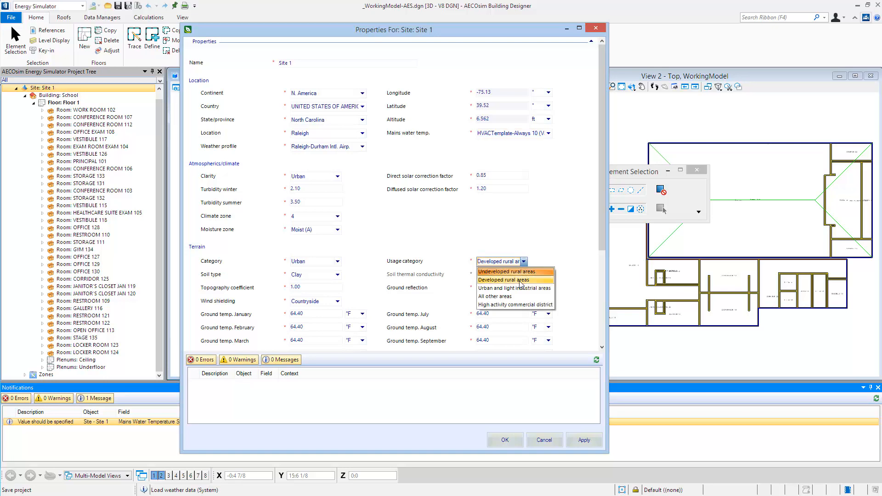
click(520, 281)
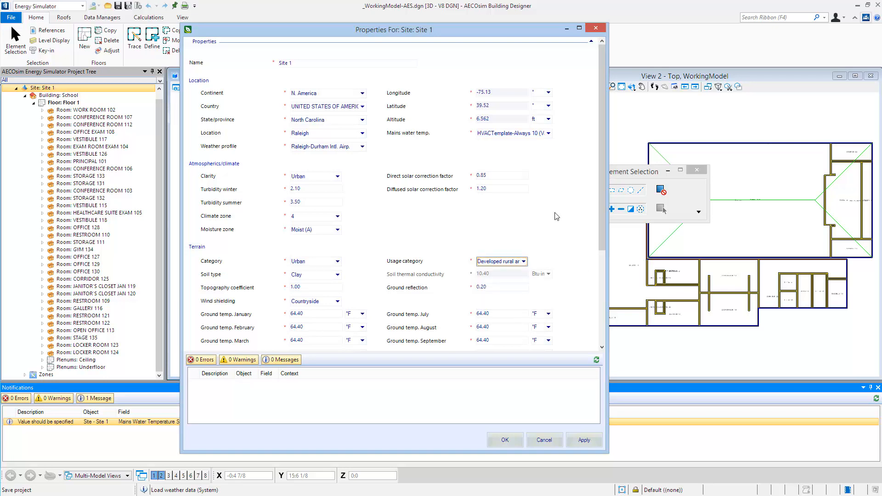
- Enable daylight saving for Site 1, apply the property changes and close the site properties
drag(603, 196, 592, 296)
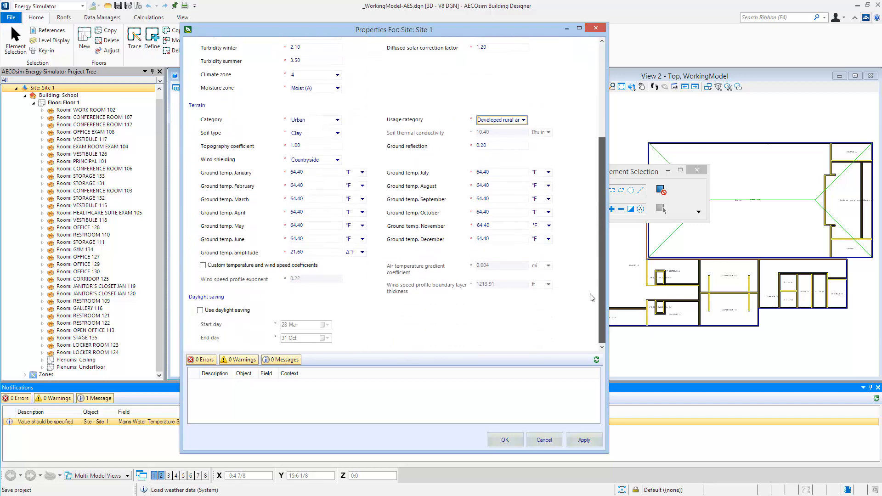
click(200, 311)
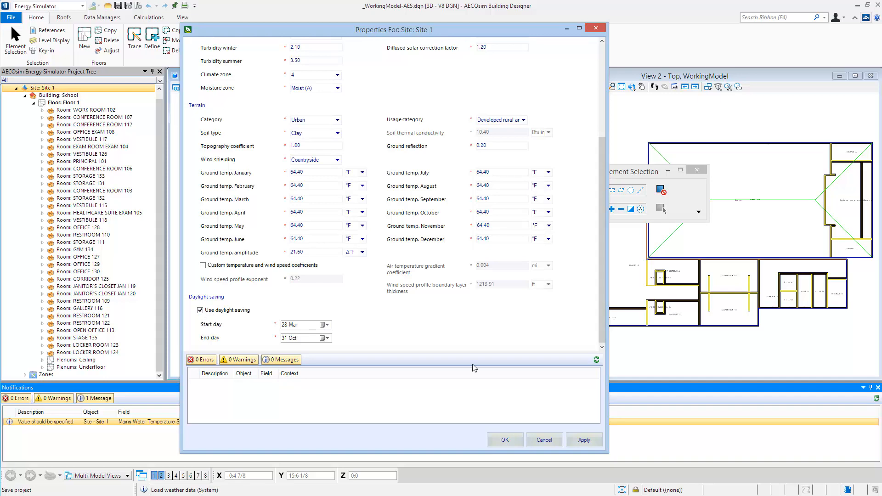
click(579, 436)
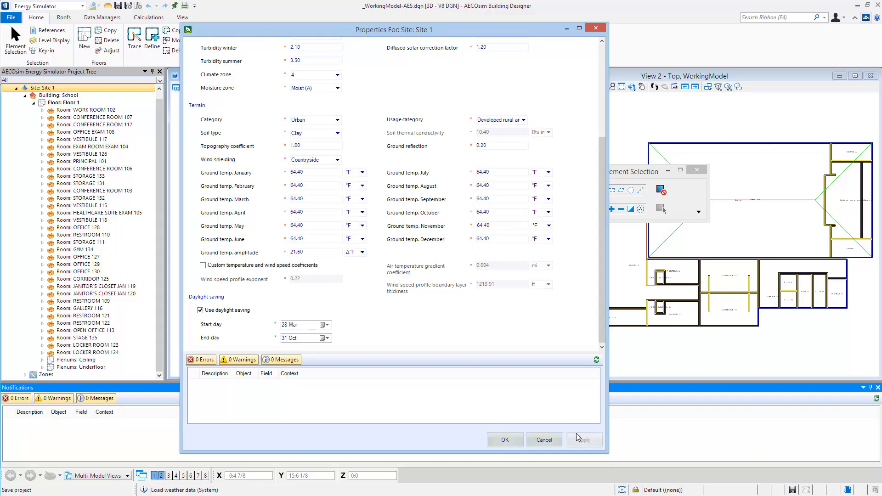
click(504, 440)
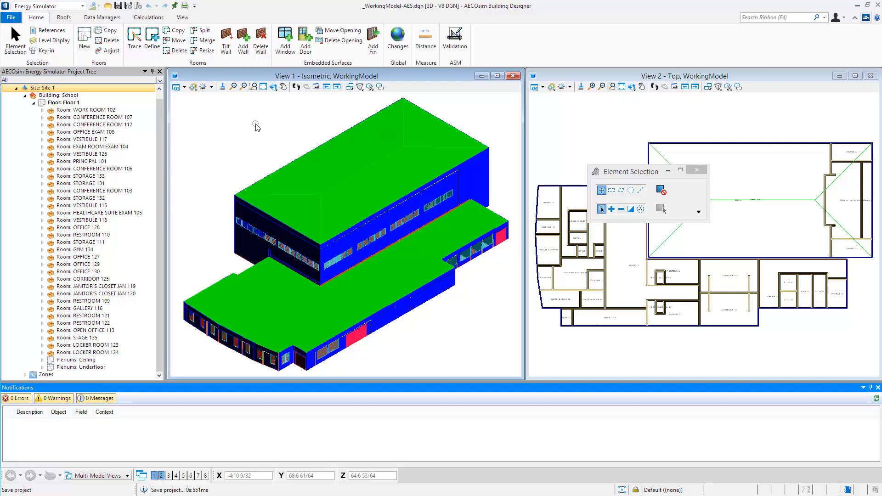
- Open the HVAC systems database and examine the Fan Coils systems in the application library
click(118, 18)
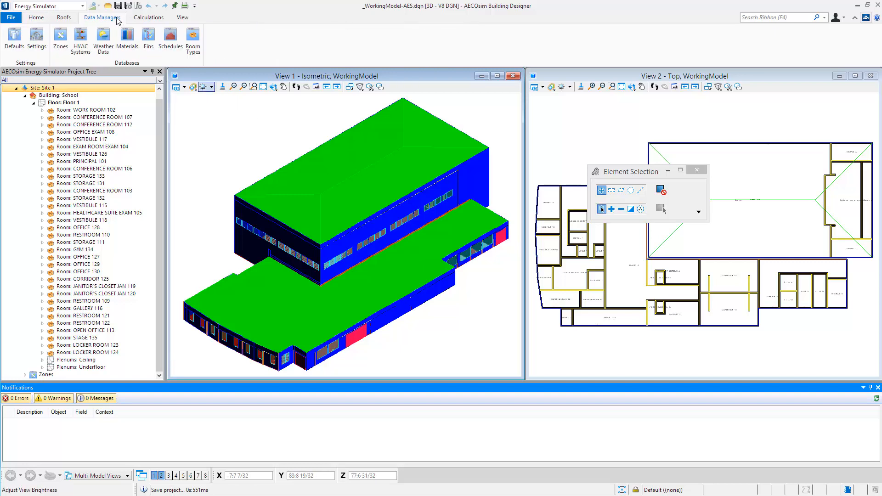
click(82, 41)
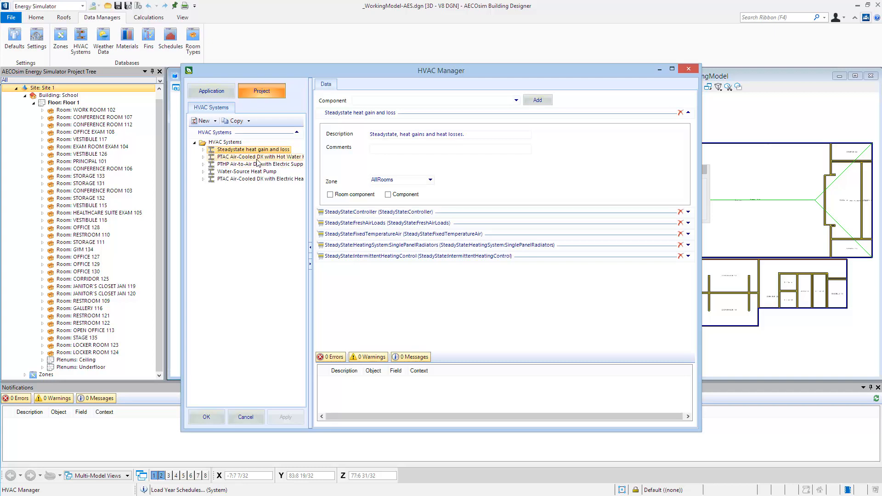
click(216, 92)
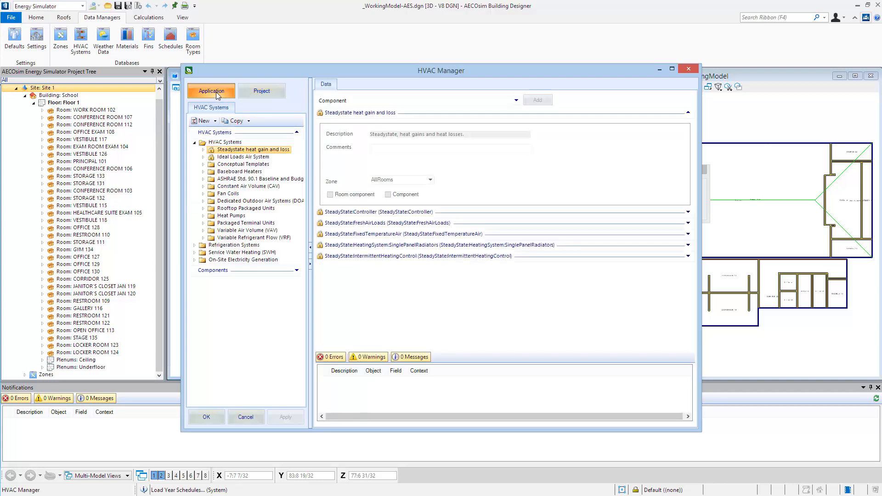
click(203, 194)
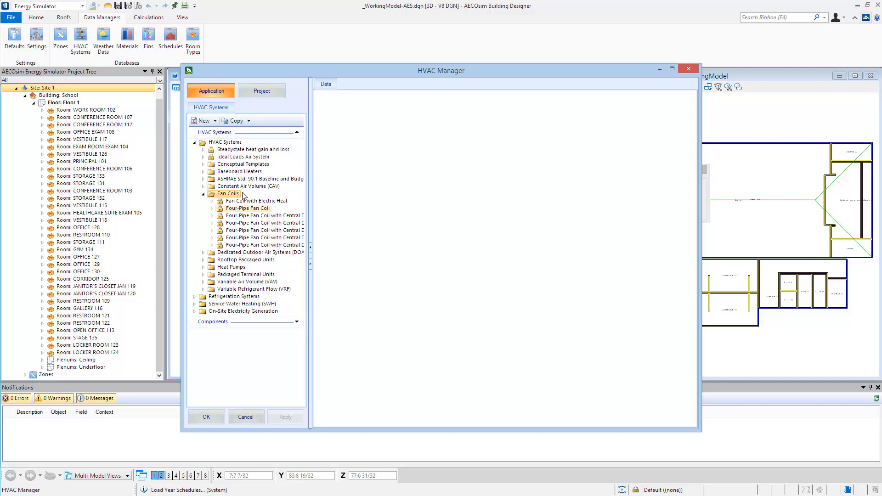
- Open the project's PTAC Air-Cooled DX with Electric Heat system and select its room component in the design diagram
click(260, 93)
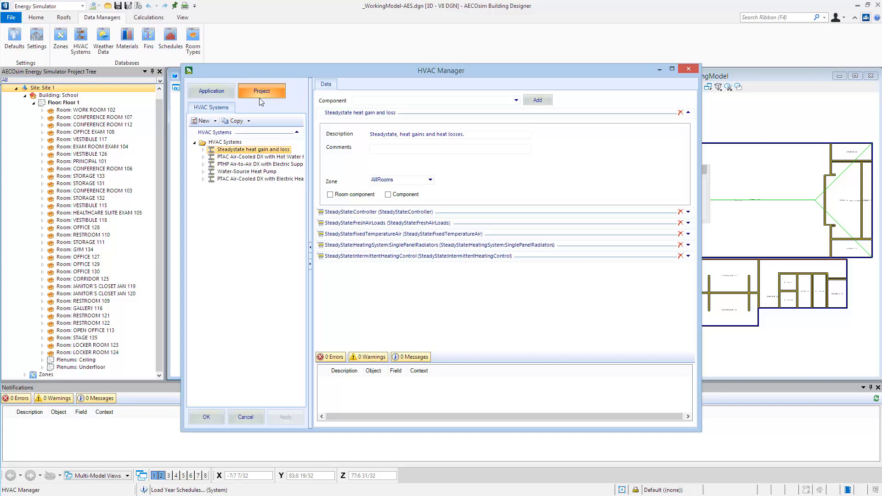
click(250, 182)
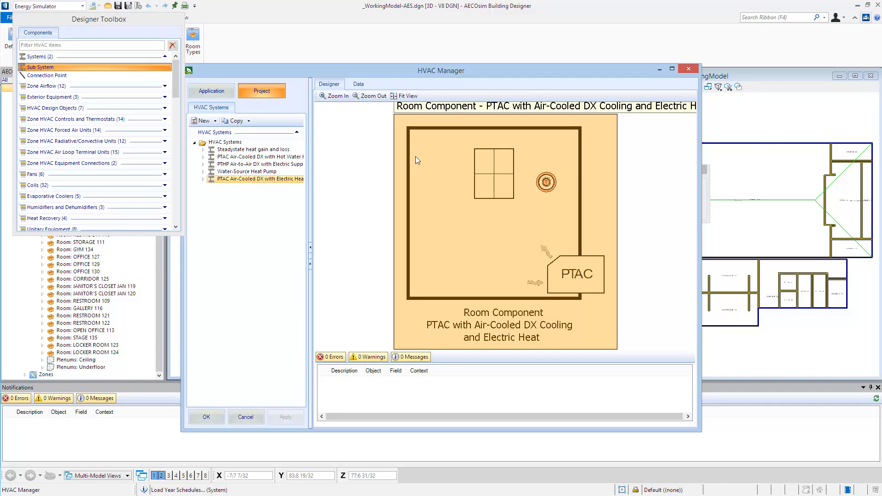
click(458, 226)
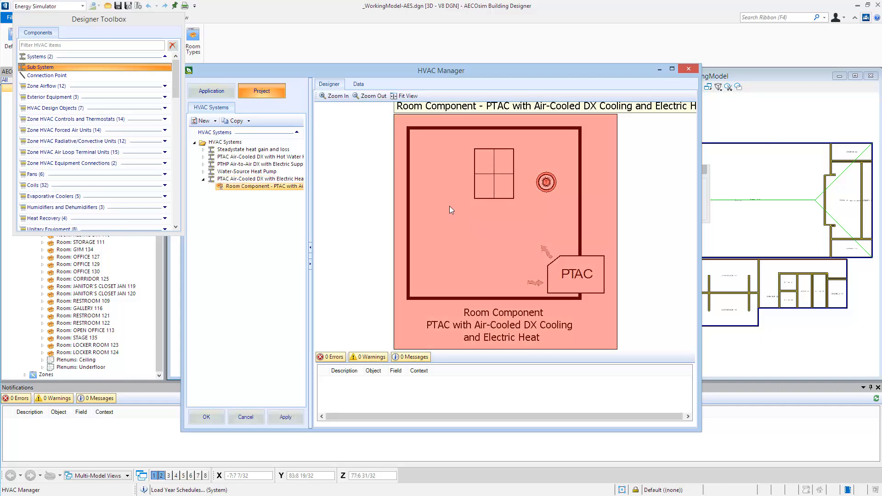
- Open the properties of the PTAC room component with air-cooled DX cooling and electric heat, and assign it to zone Floor 1
double_click(445, 186)
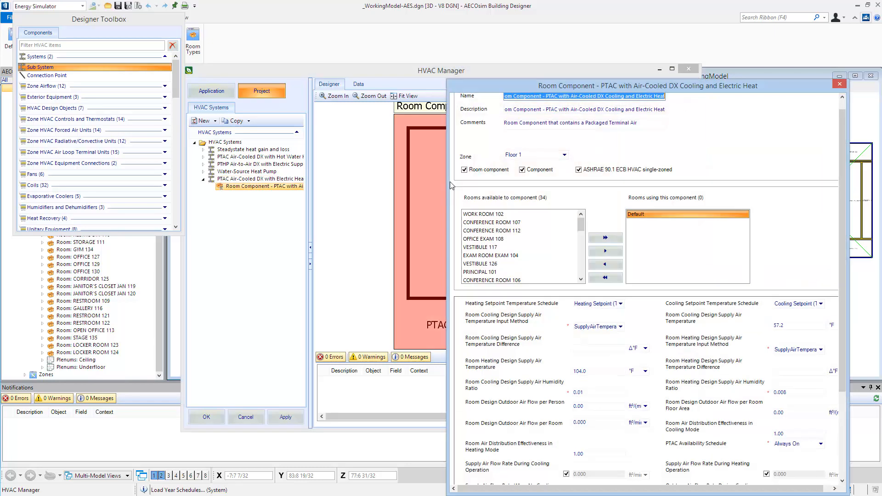
drag(507, 80, 379, 40)
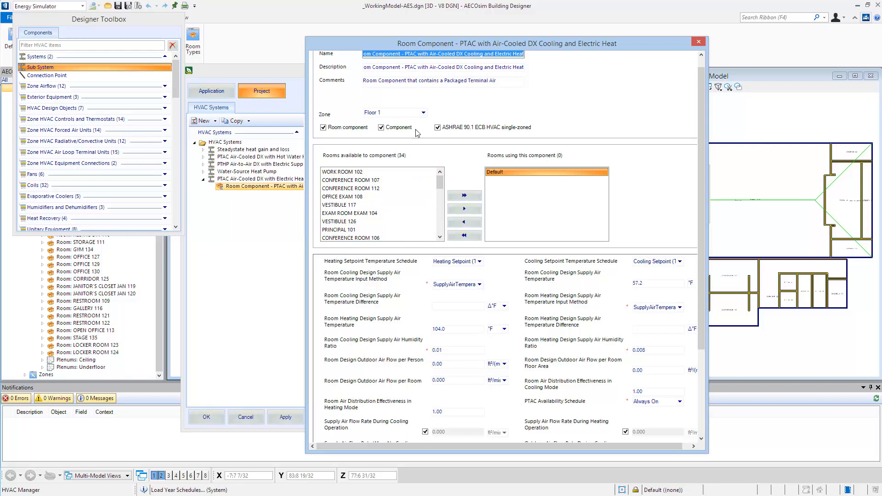
click(422, 113)
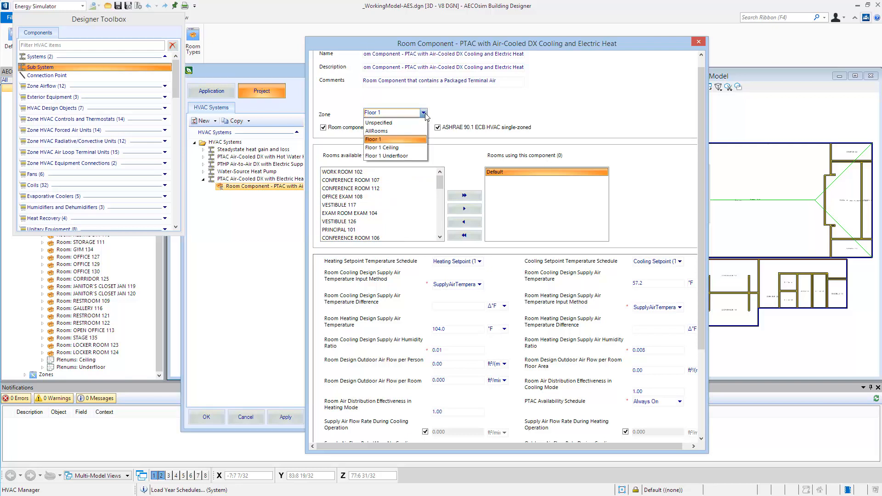
click(409, 140)
scroll(409, 140, down, 2)
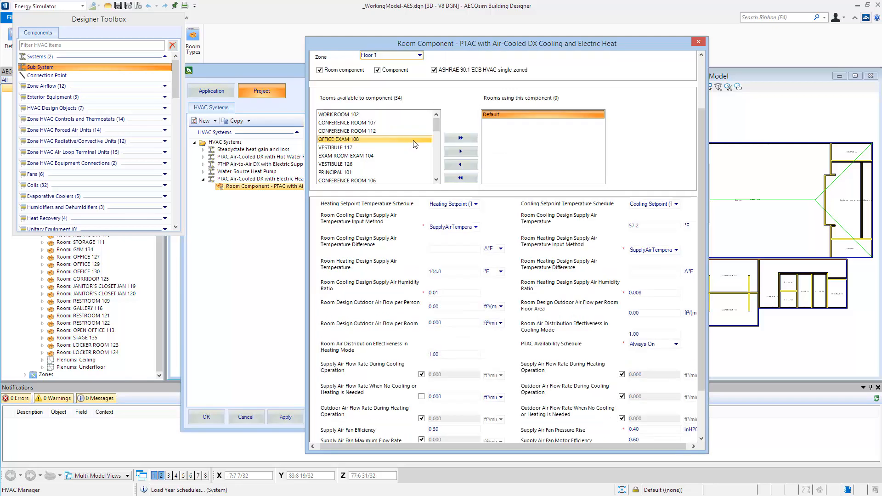
- Assign all available rooms to the PTAC with electric heat room component and close its properties
click(381, 114)
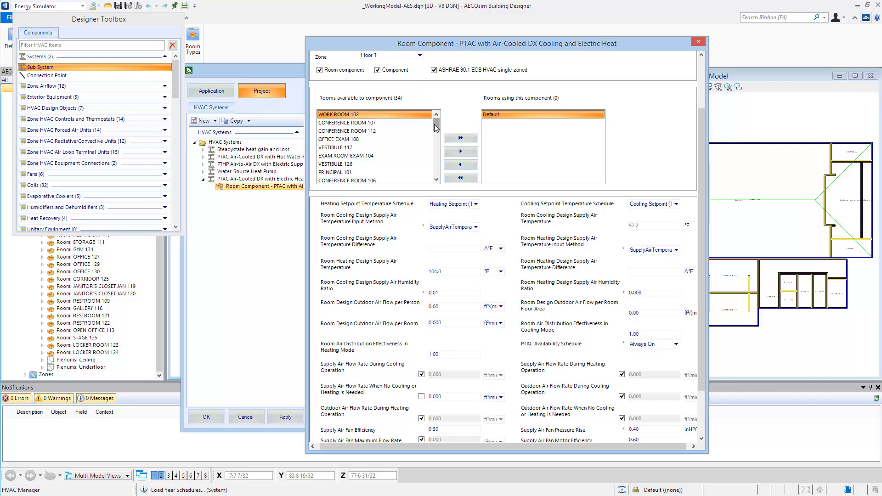
drag(433, 124, 434, 169)
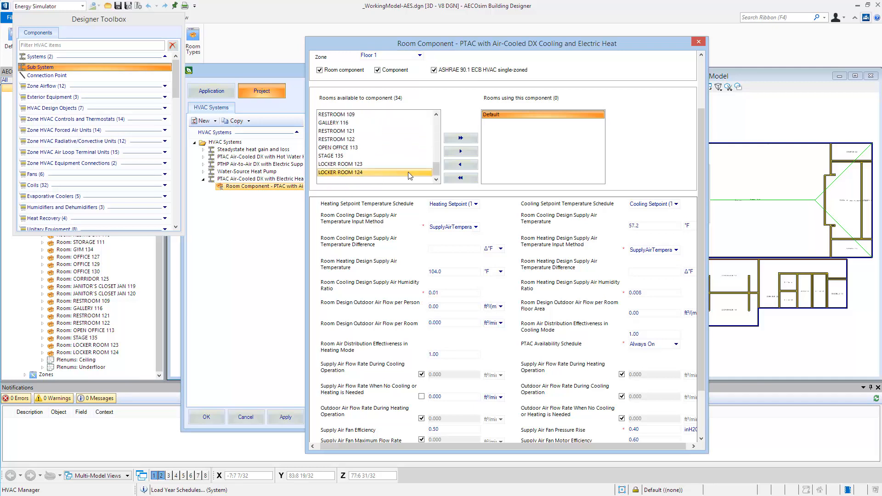
key(ctrl+a)
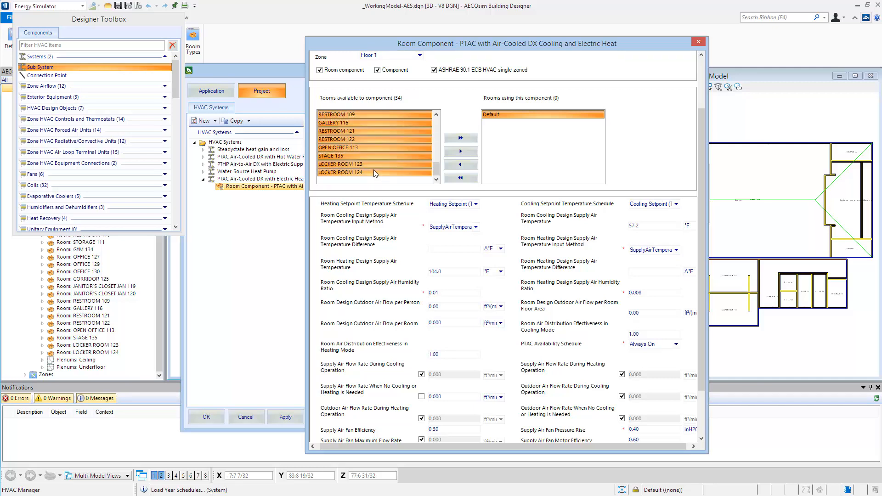
click(452, 139)
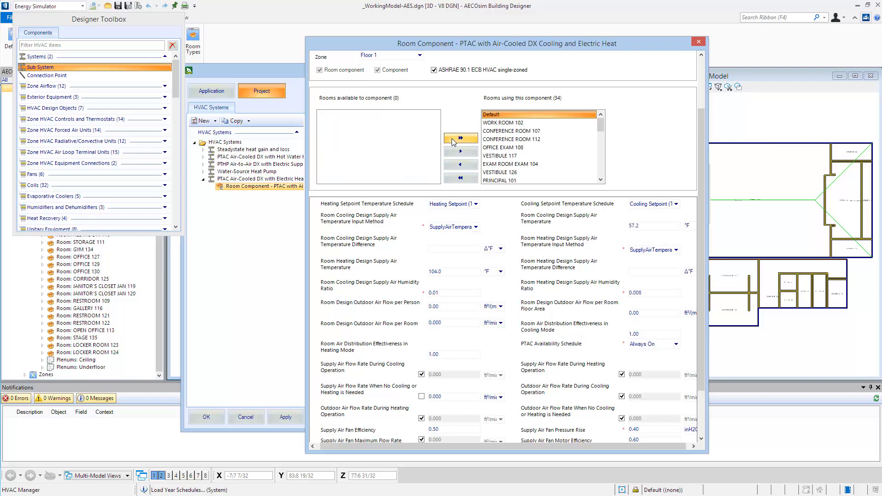
click(696, 43)
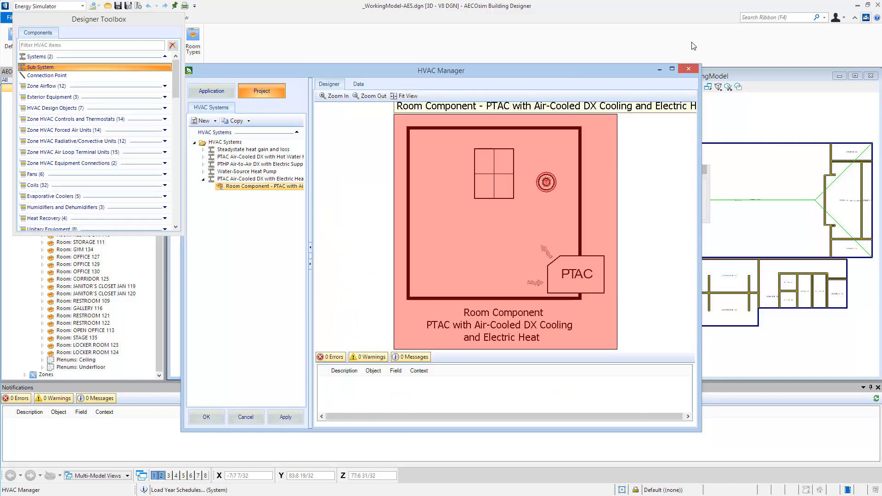
- Apply the HVAC system changes, review the resulting warnings and close the HVAC systems database
click(280, 417)
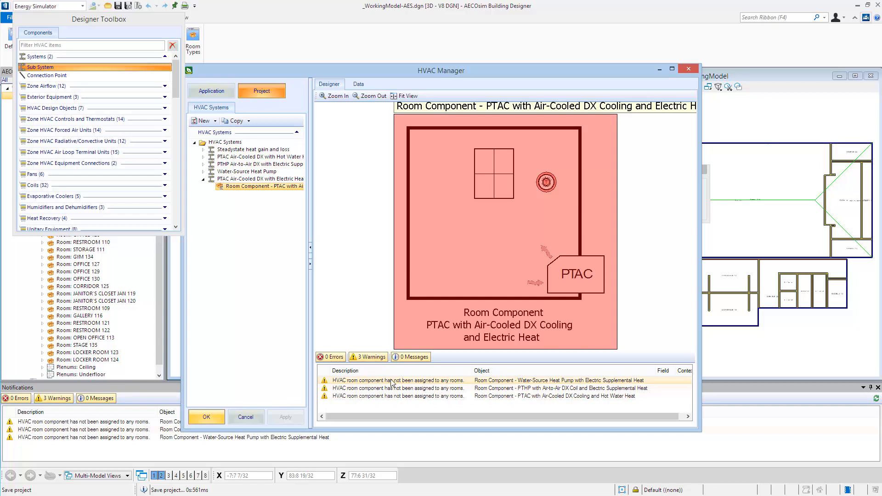
click(403, 396)
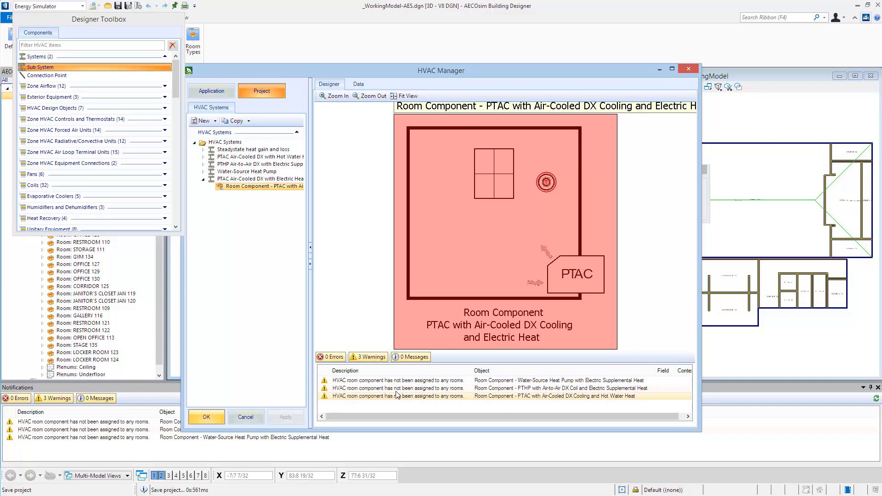
click(218, 419)
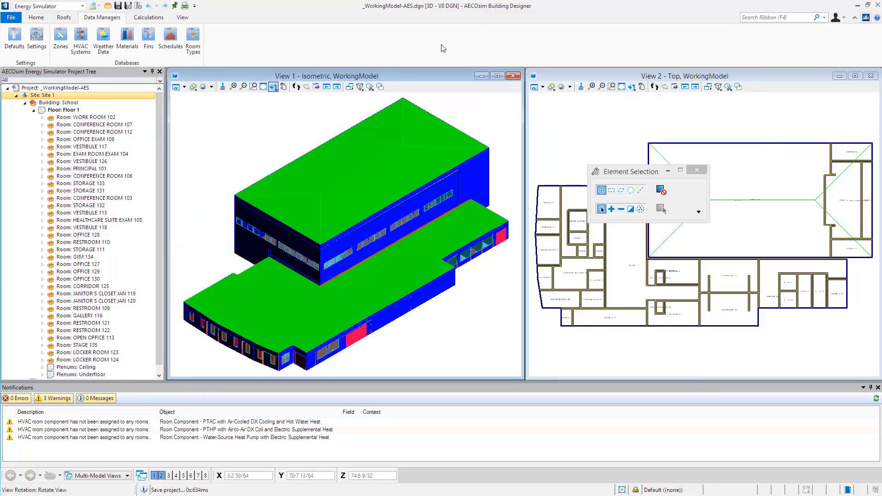
- Open the energy simulation setup for the School building and choose the rooms of zone Floor 1
click(156, 20)
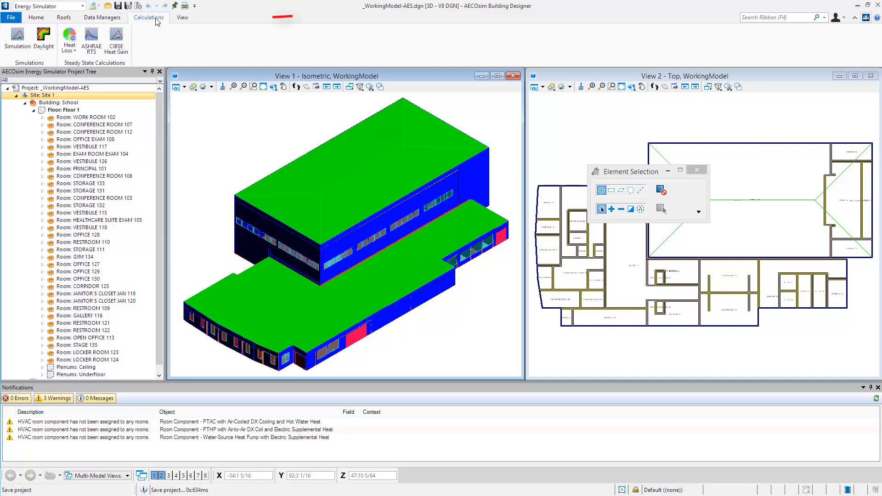
click(24, 39)
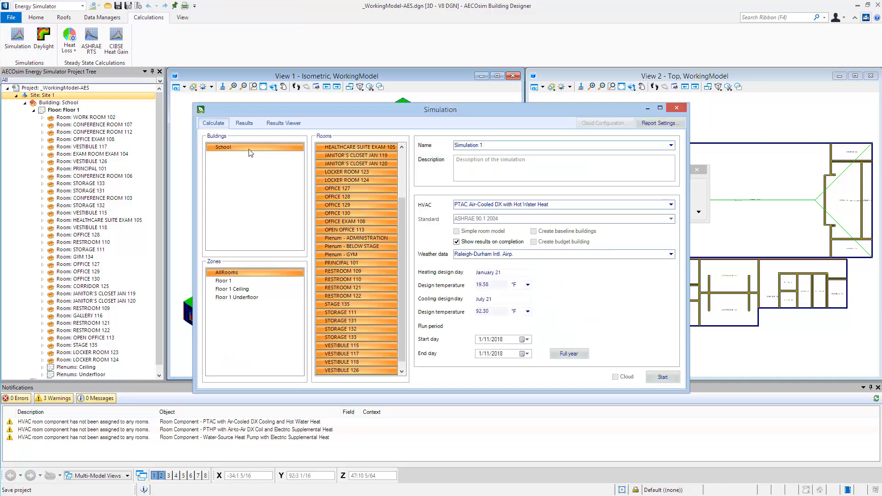
click(244, 282)
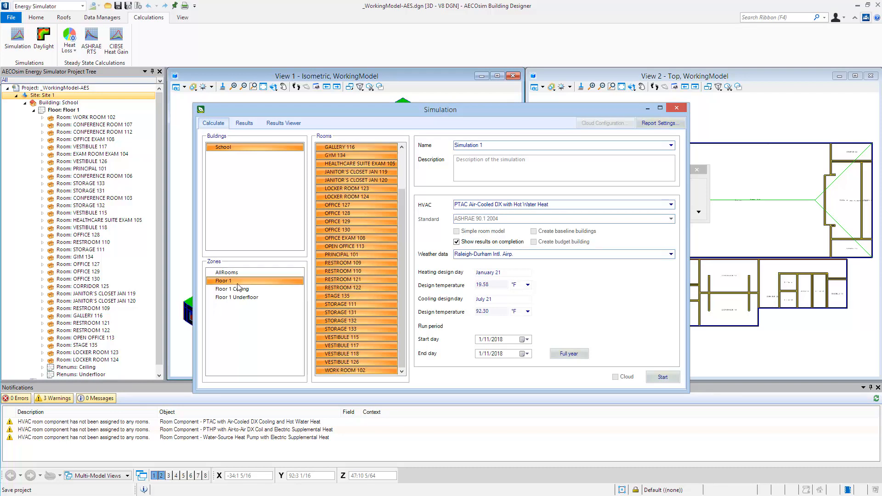
- Name the simulation "Baseline Simulation PTAC- Electric Heat" and give it the description "Baseline Simulation"
triple_click(491, 147)
key(BackSpace)
text(Baseline Simulation PTAC- Electric Heat)
click(533, 162)
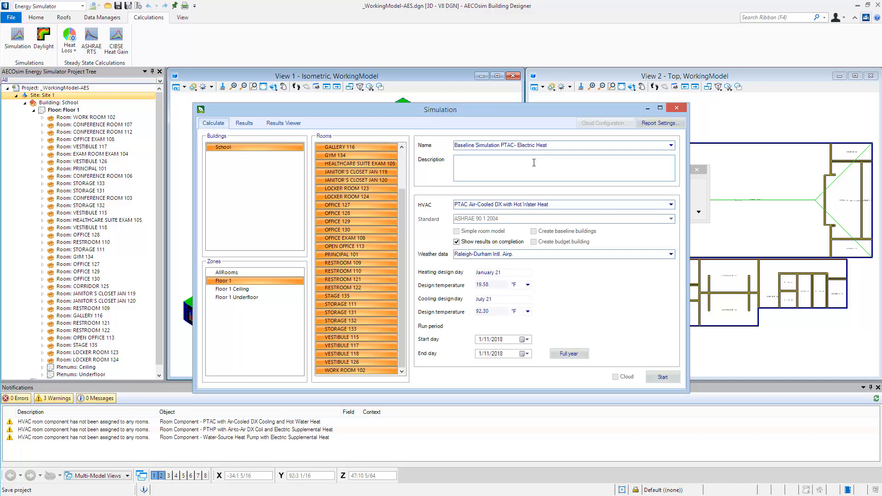
text(Baseline Simulation)
- Set the simulation's HVAC system to PTAC Air-Cooled DX with Electric Heat, choose a full-year run period and start the calculation
click(483, 206)
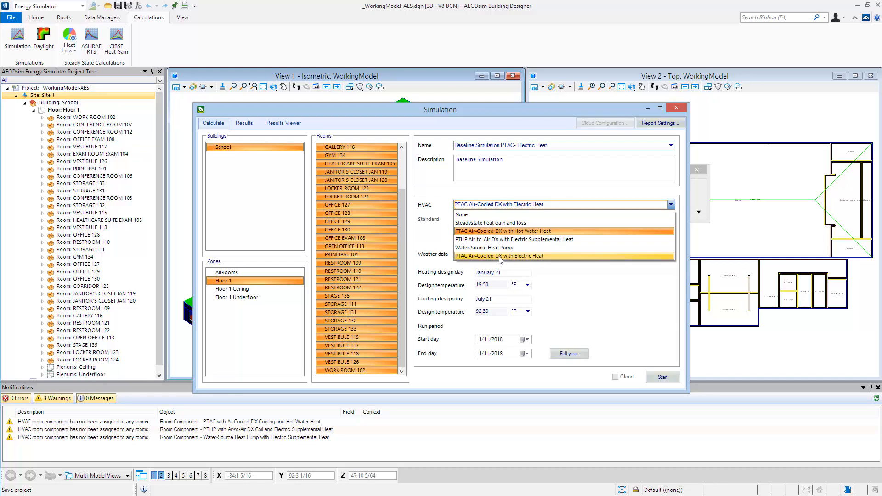
click(498, 260)
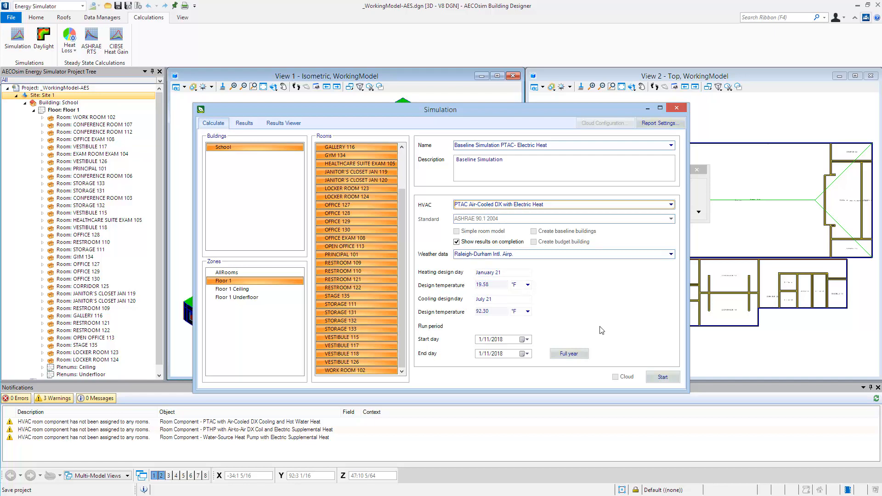
click(574, 358)
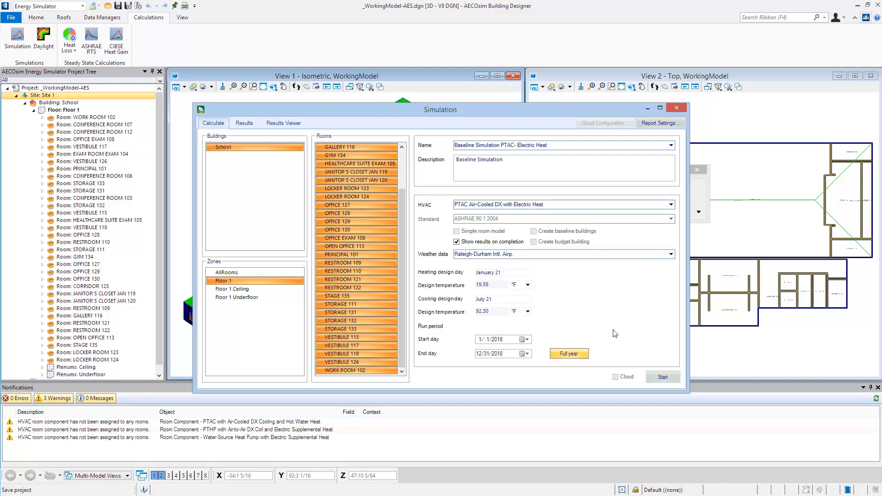
click(662, 381)
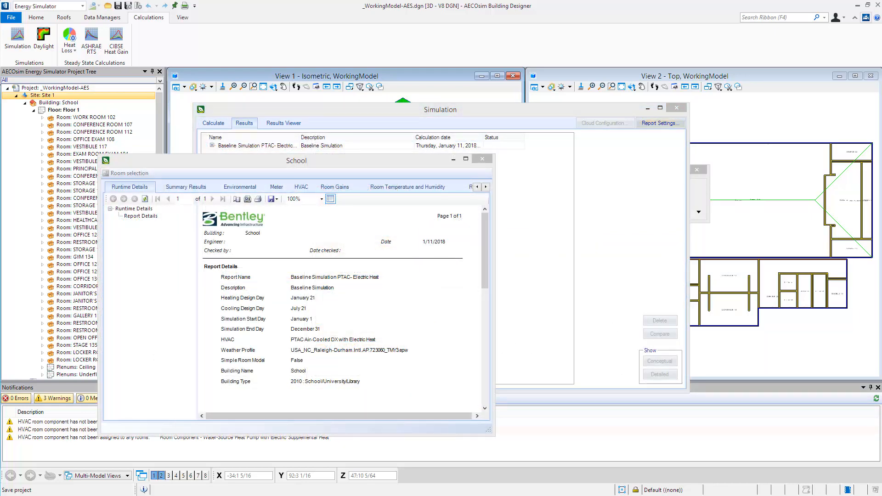
- Export the School simulation's runtime details report as an Acrobat (PDF) file
click(278, 199)
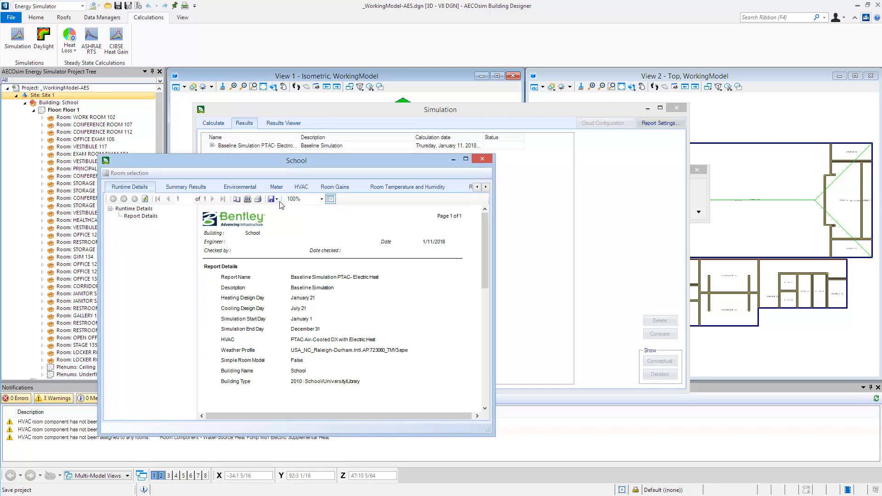
click(277, 199)
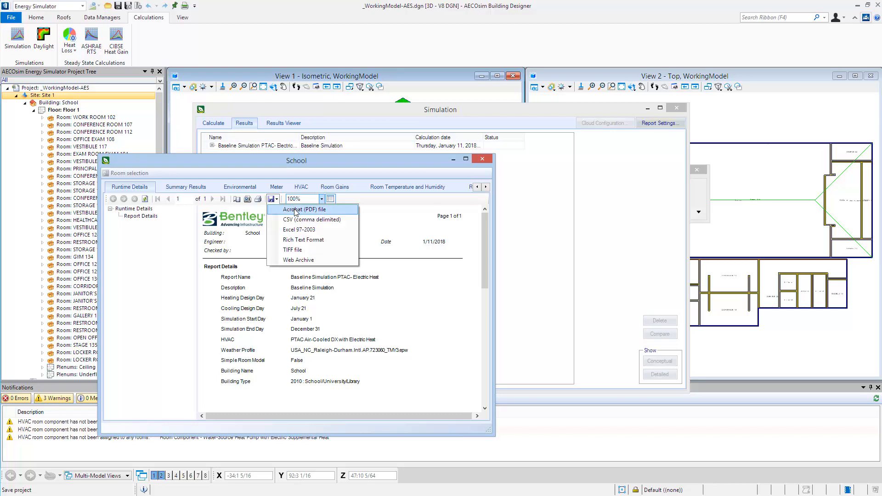
click(294, 211)
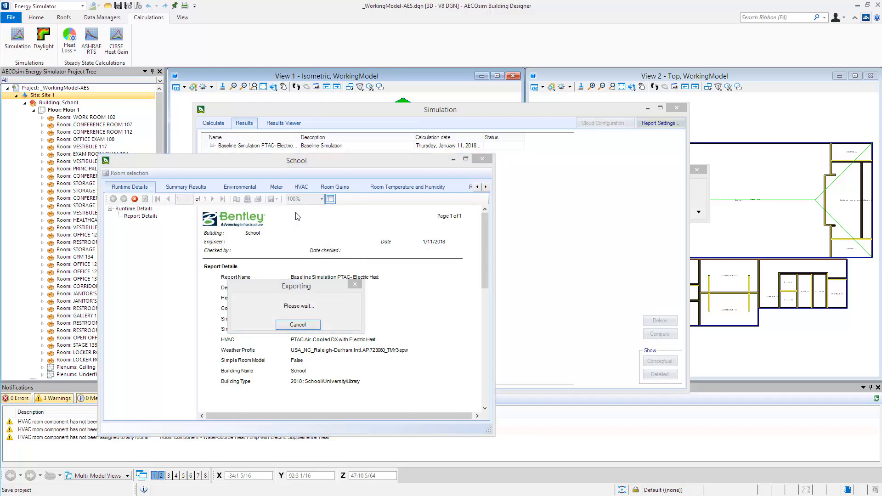
key(Return)
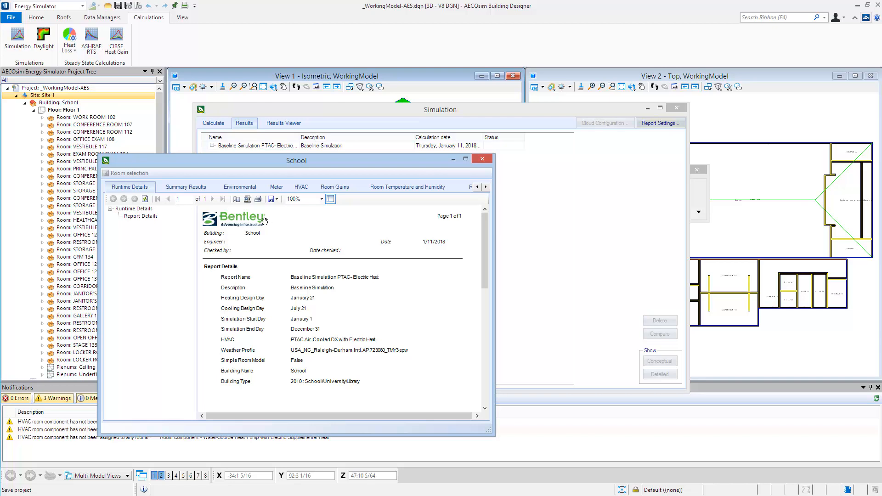
- Examine the report's end uses, room temperature and humidity, daylighting and economics results, and close the report and simulation windows
click(185, 187)
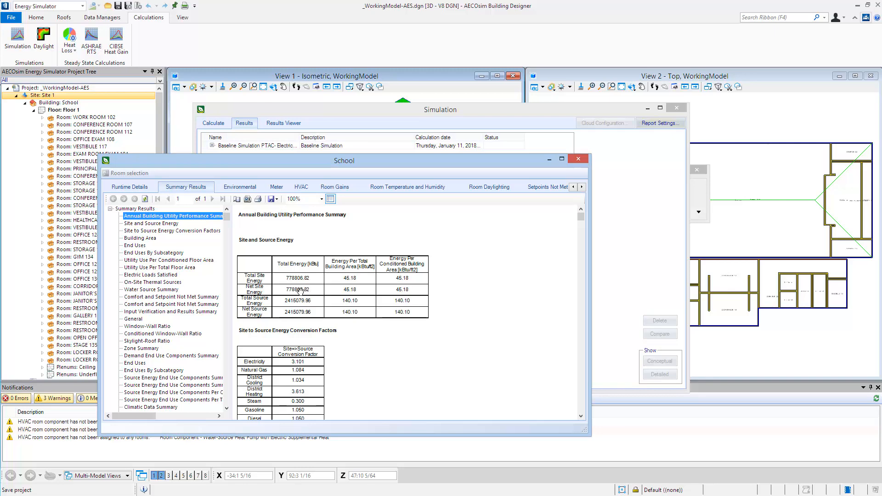
click(138, 246)
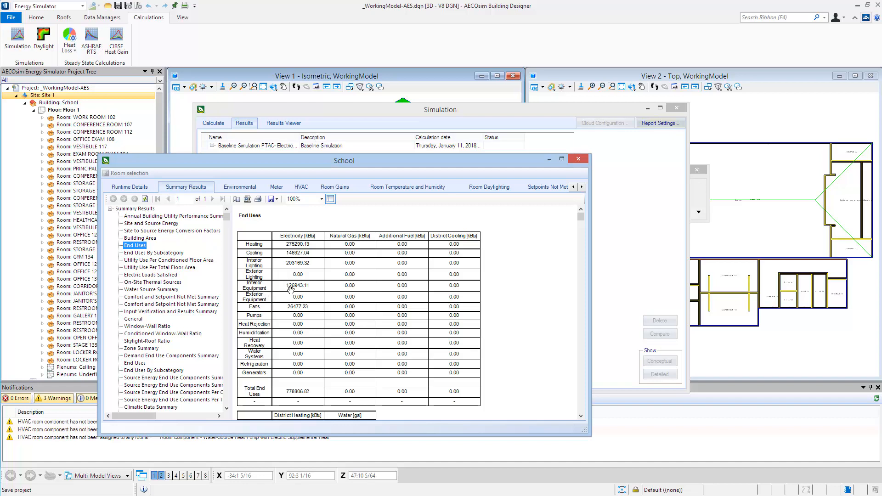
click(407, 187)
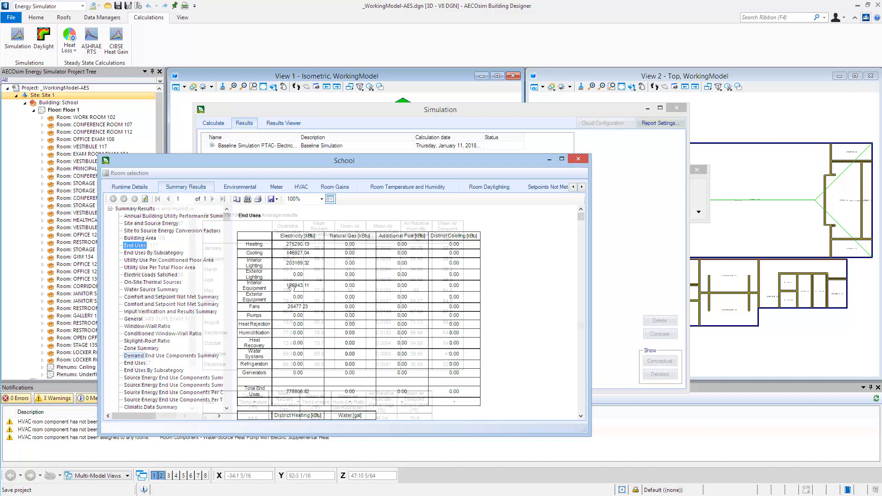
click(490, 188)
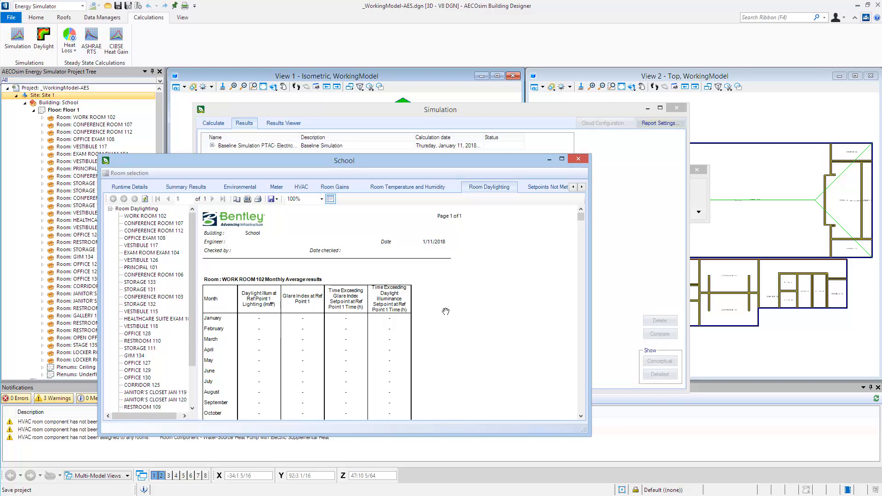
click(581, 187)
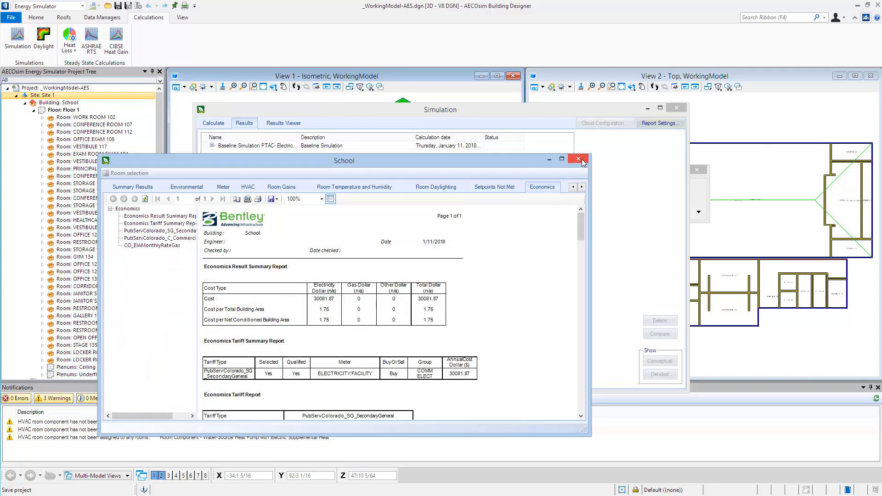
click(578, 160)
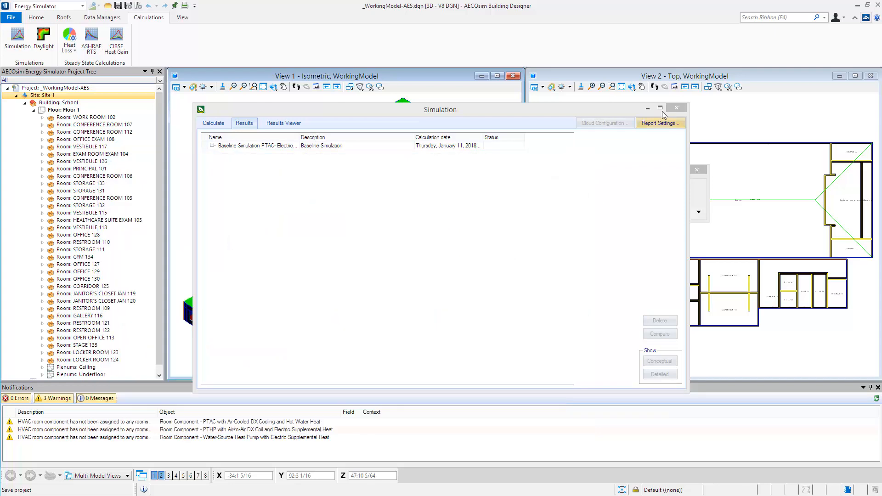
click(674, 108)
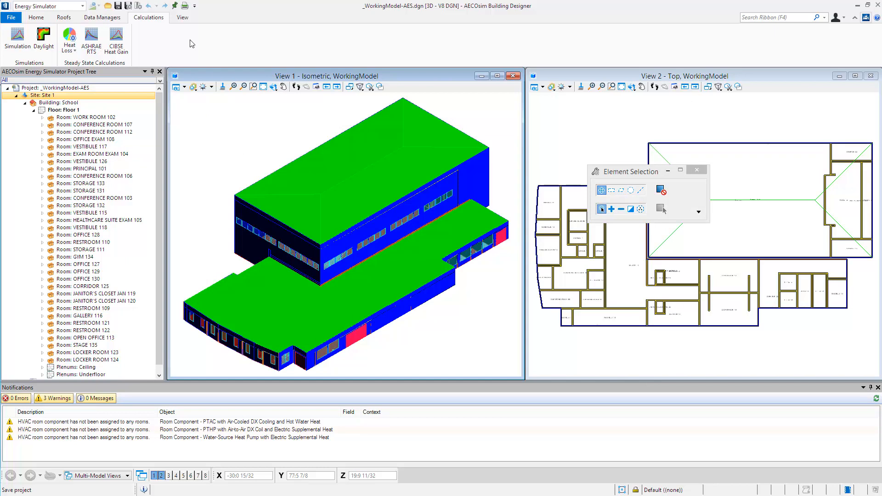
- Start a global change for all rooms in zone Floor 1 and open its lighting settings
click(37, 19)
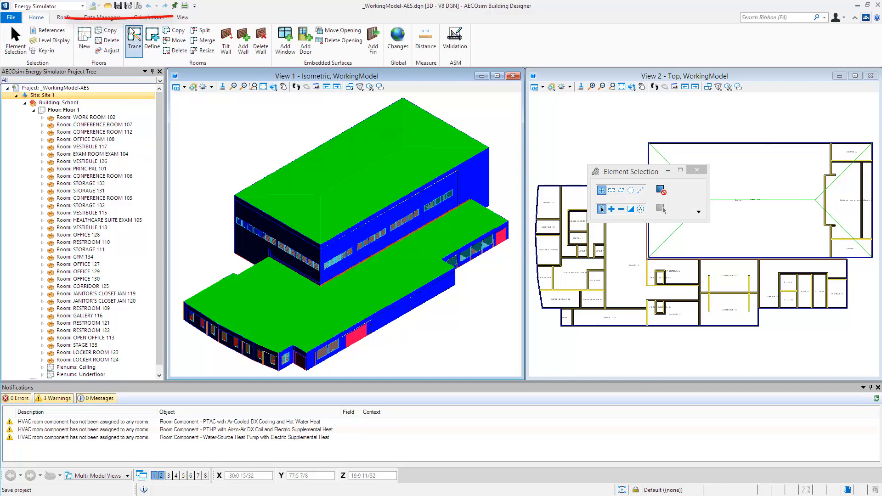
click(406, 46)
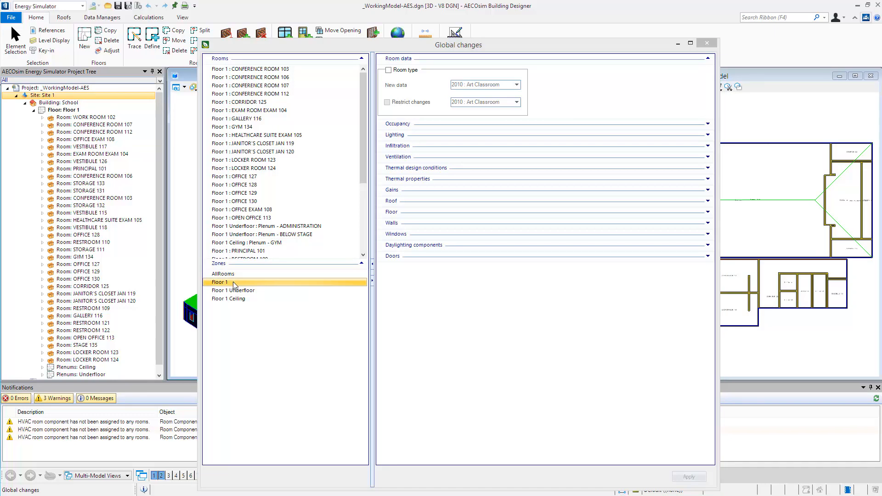
click(232, 284)
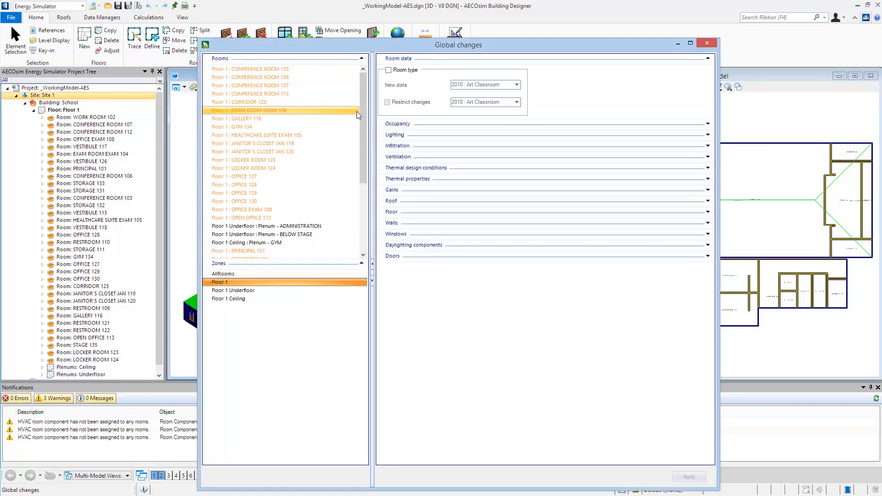
mouse_move(363, 121)
mouse_down()
mouse_move(360, 193)
mouse_move(372, 112)
mouse_up()
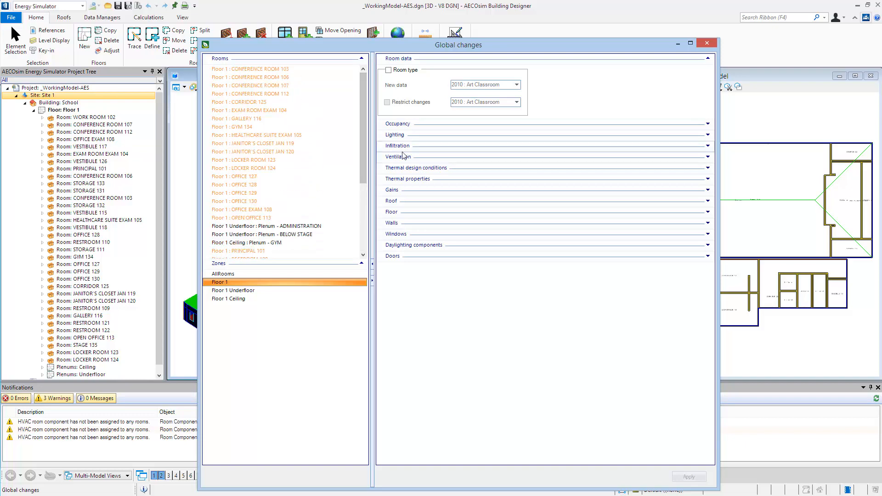
click(708, 136)
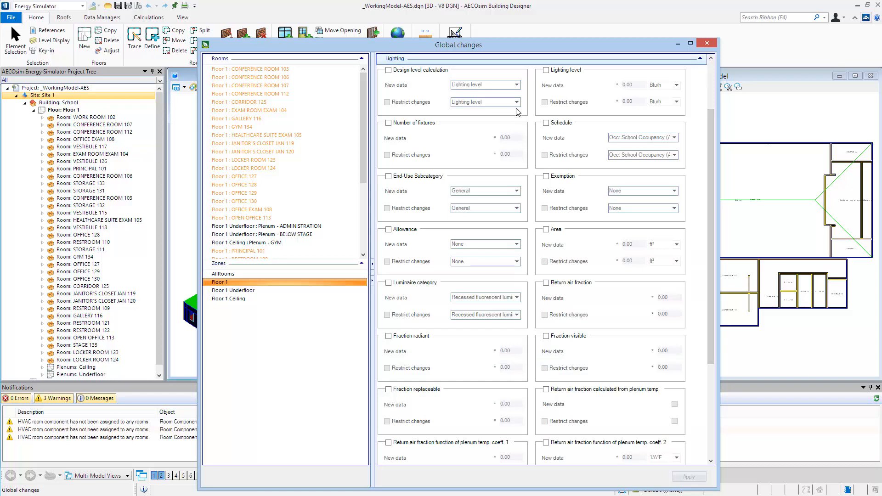
- Set the lighting fraction replaceable to 0.9 for all Floor 1 rooms, apply the global change and close it
click(389, 390)
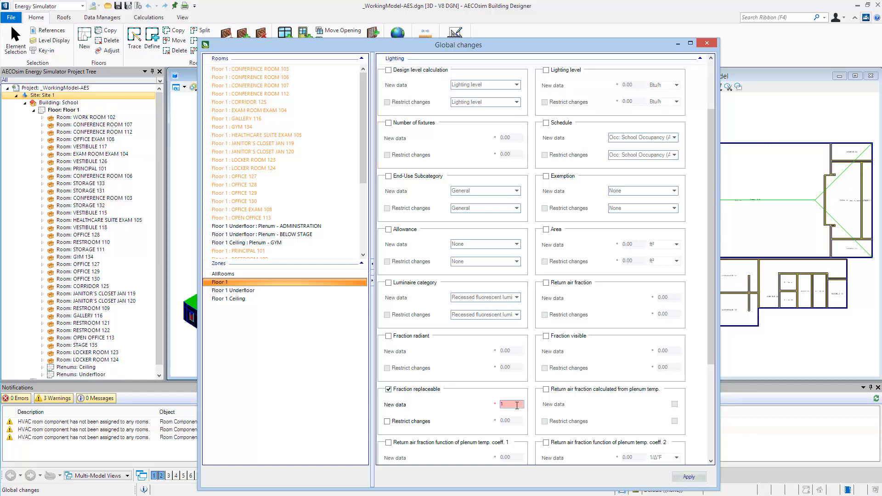
text(.9)
click(690, 478)
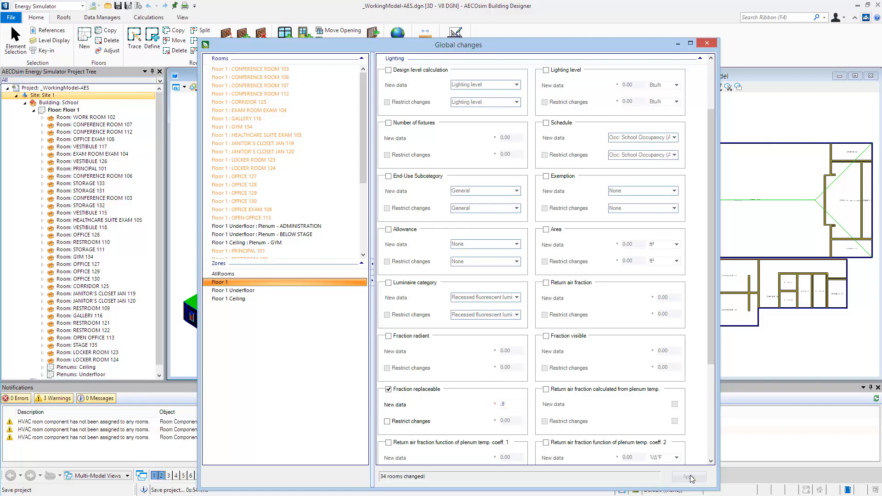
click(712, 46)
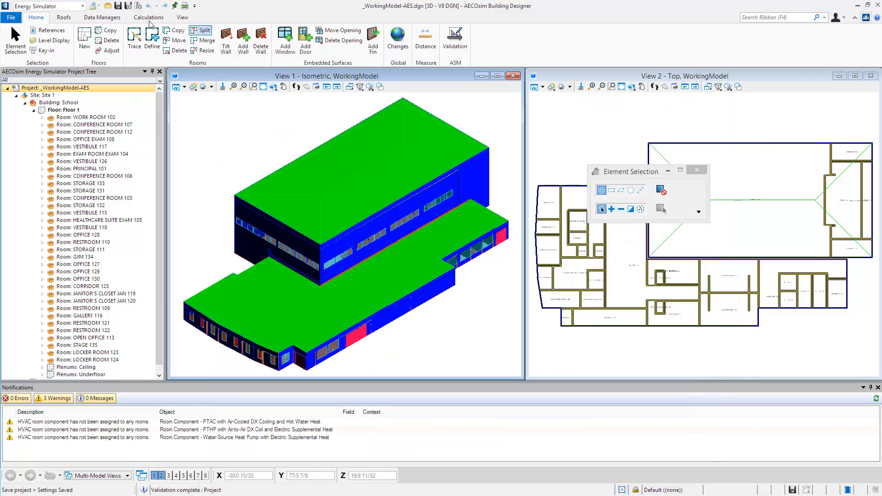
- Start a new energy simulation of the School building restricted to the Floor 1 zone
click(149, 19)
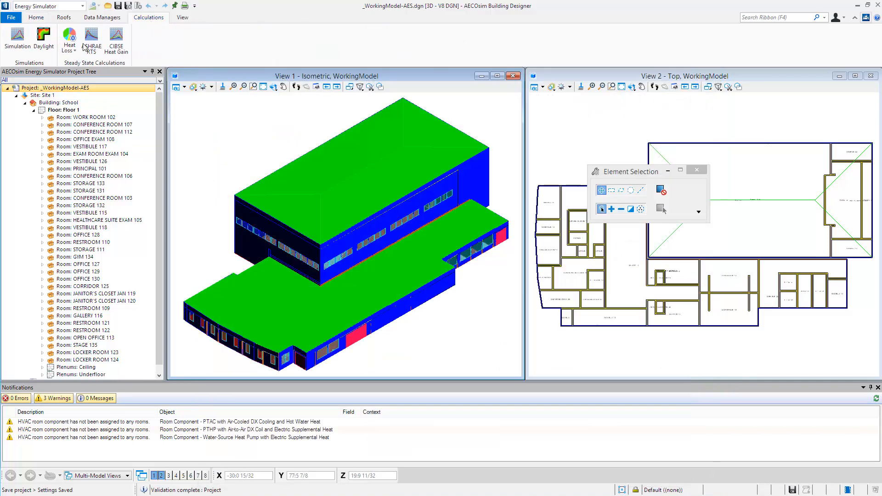
click(18, 38)
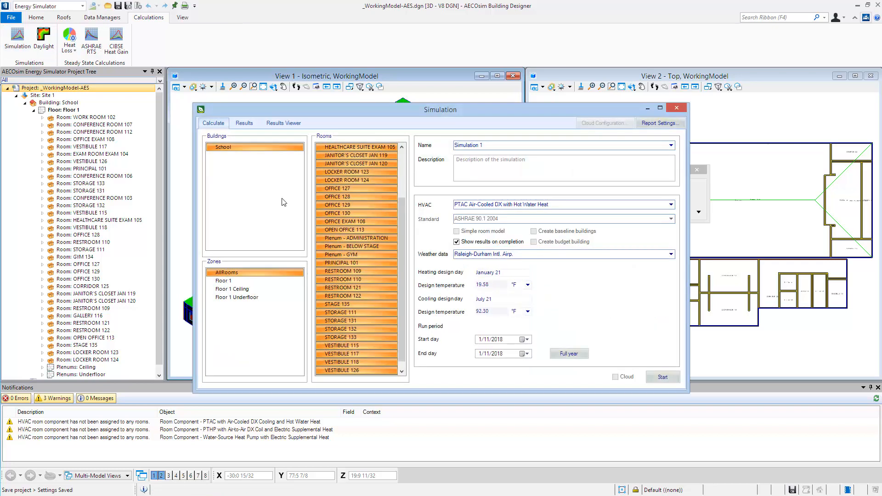
click(239, 281)
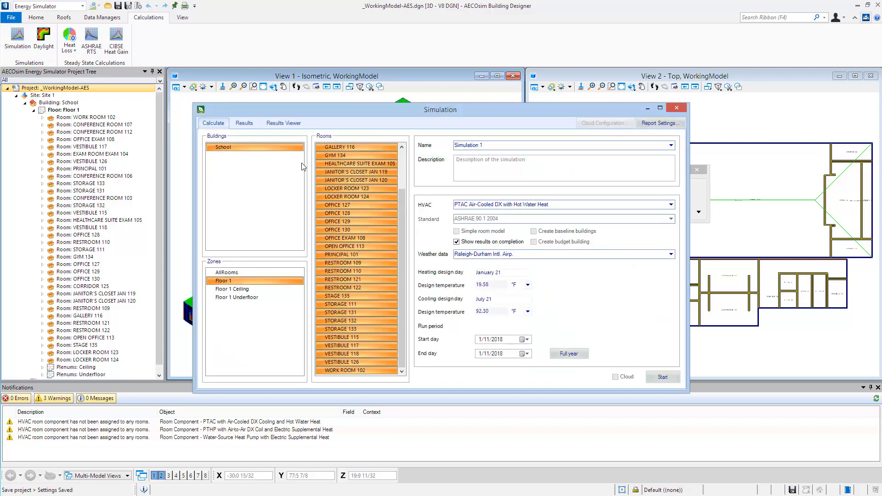
- Name the simulation "Baseline Simulation with Daylight PTAC - Electric Heat" and describe it as "Baseline Simulation with Daylight"
click(494, 147)
text(Baseline Simulation with Daylight PTAC - Electric Heat)
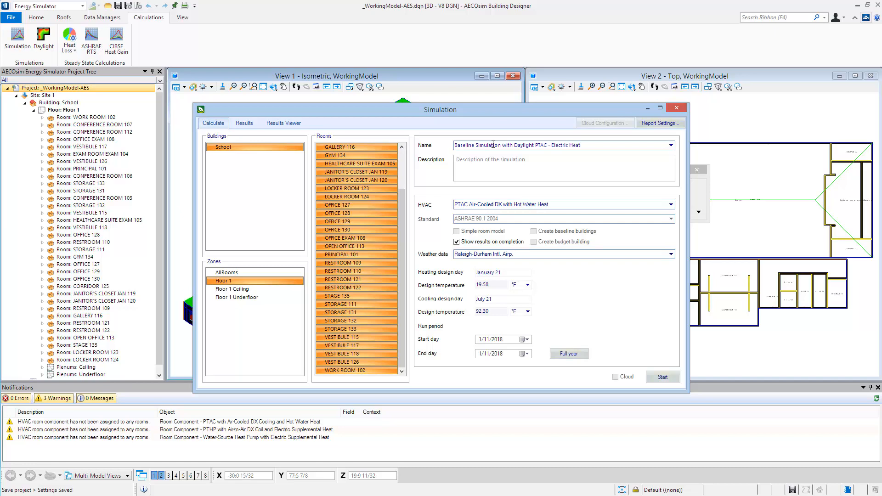
click(526, 159)
text(Baseline)
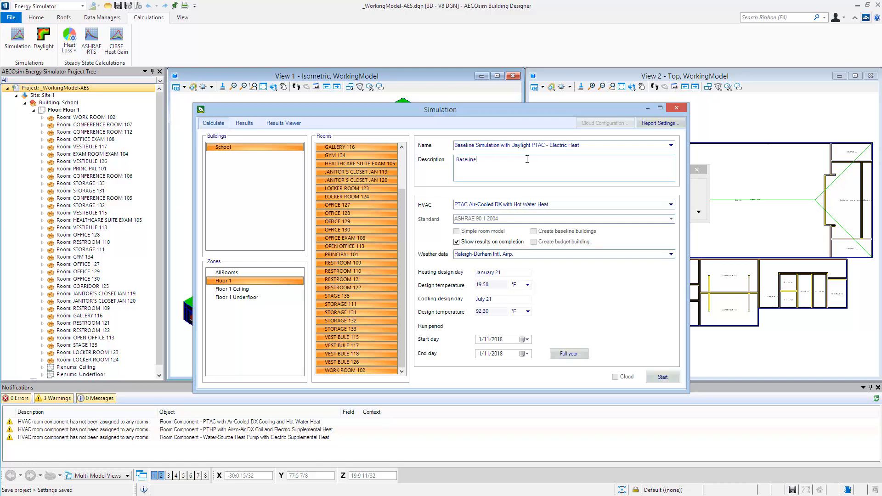
text( Simulation with Daylight)
- Set the simulation's HVAC to PTAC Air-Cooled DX with Electric Heat, use a full-year run period and start the calculation
click(514, 204)
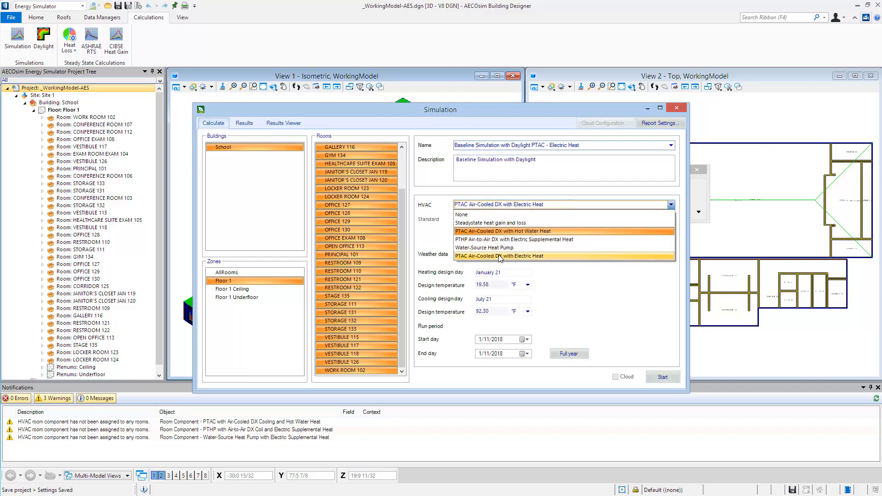
click(501, 257)
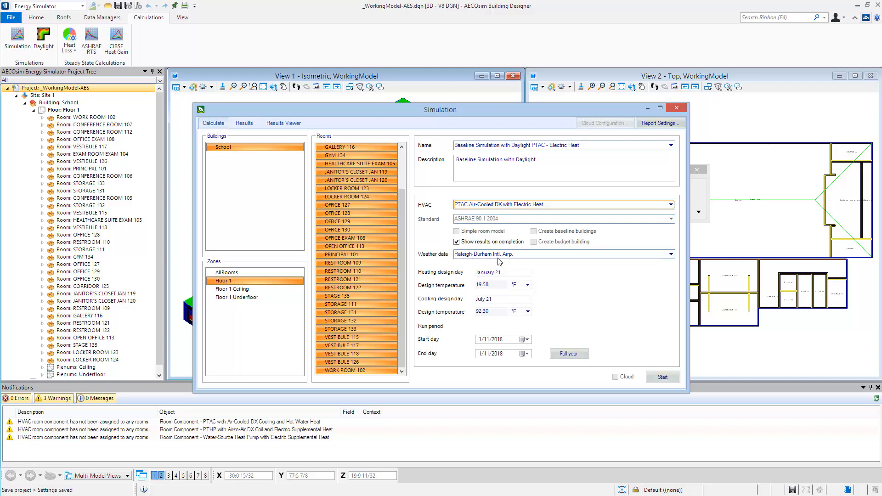
click(569, 355)
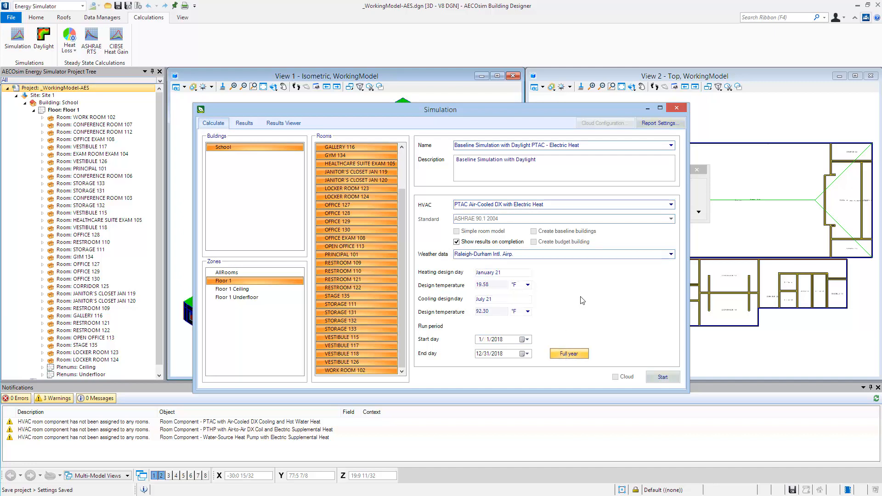
click(662, 378)
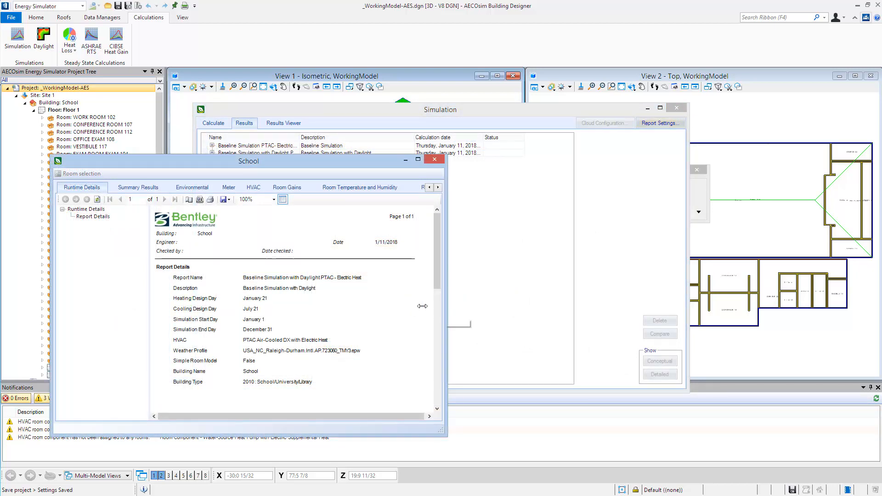
- Open the earlier Baseline Simulation PTAC results and arrange that School report side by side with the daylight simulation's report
drag(444, 305, 400, 305)
drag(239, 162, 249, 185)
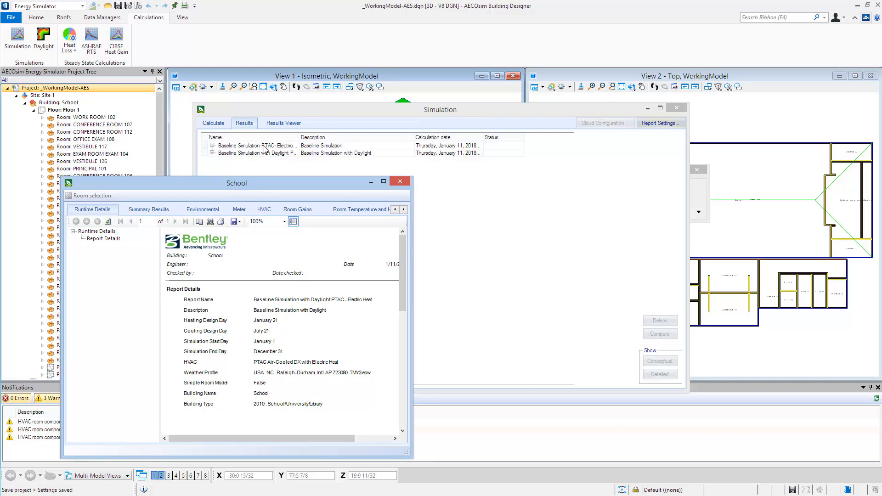
click(265, 146)
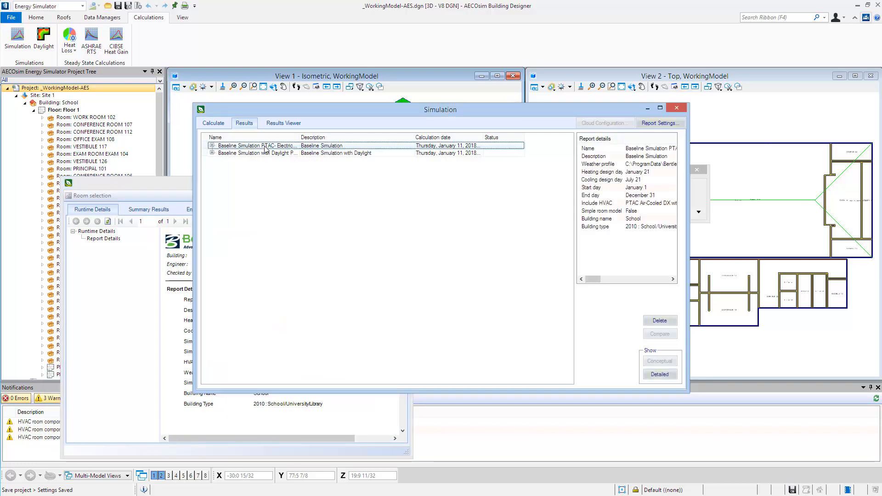
double_click(264, 147)
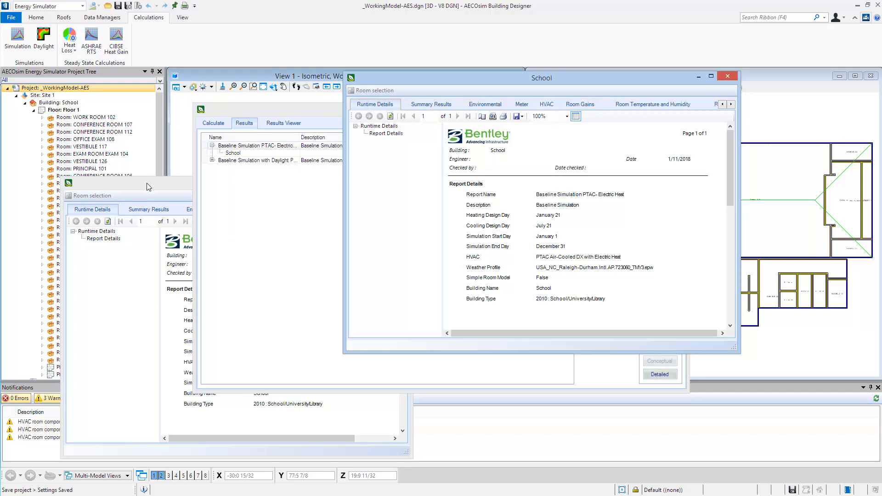
drag(147, 186, 154, 78)
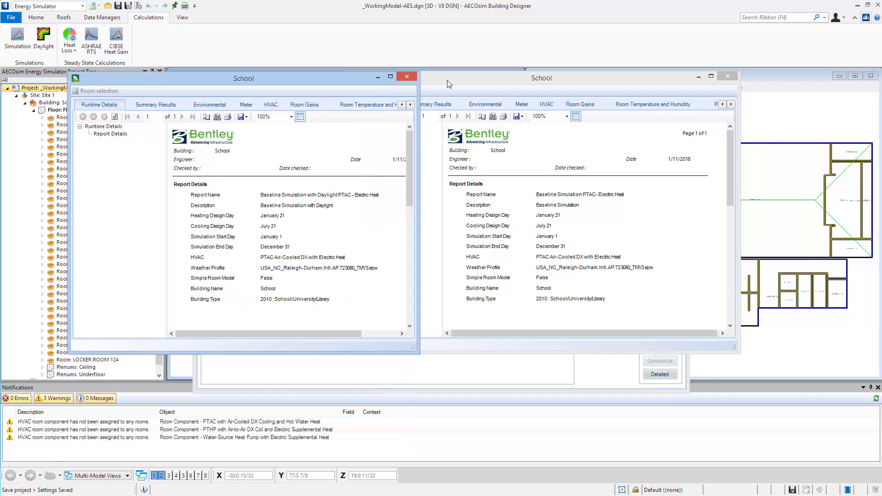
drag(447, 80, 536, 82)
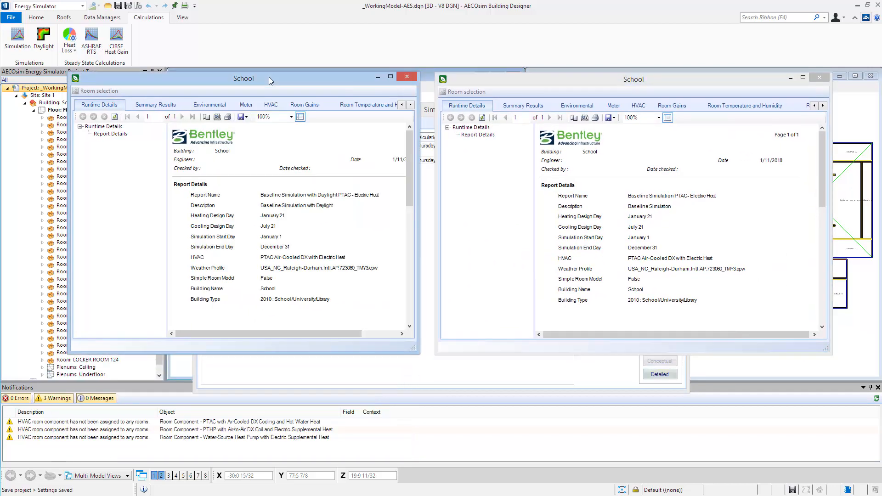
drag(269, 78, 269, 81)
- Compare the End Uses tables in the summary results of the daylight and original baseline reports
click(145, 108)
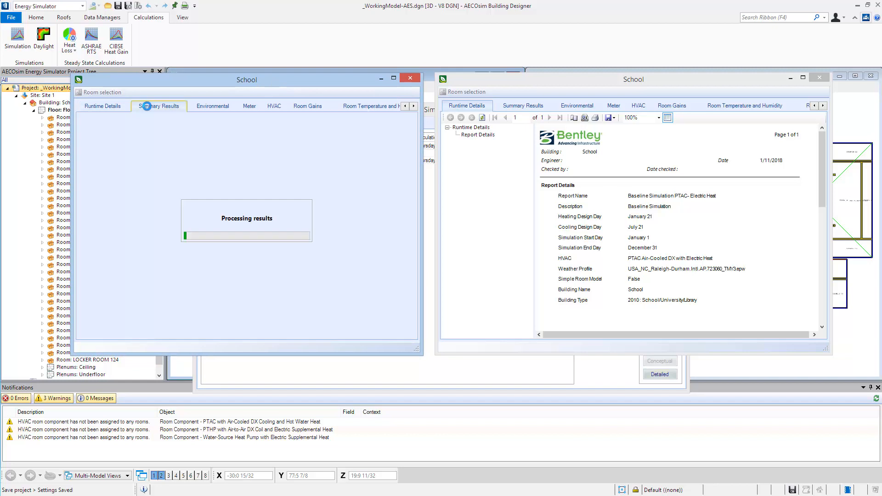
click(510, 107)
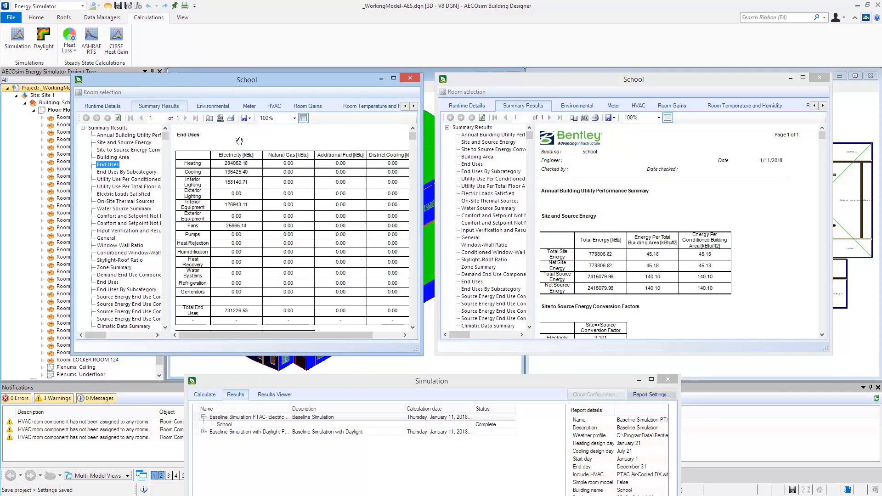
click(514, 88)
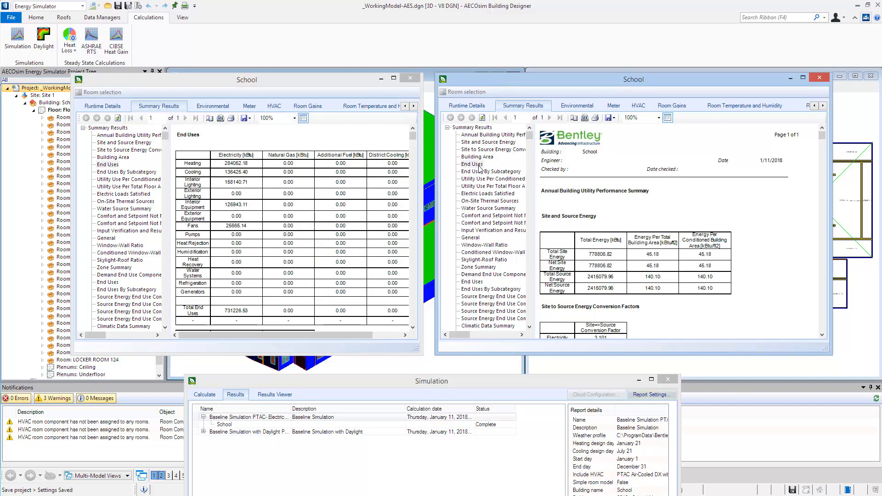
click(473, 165)
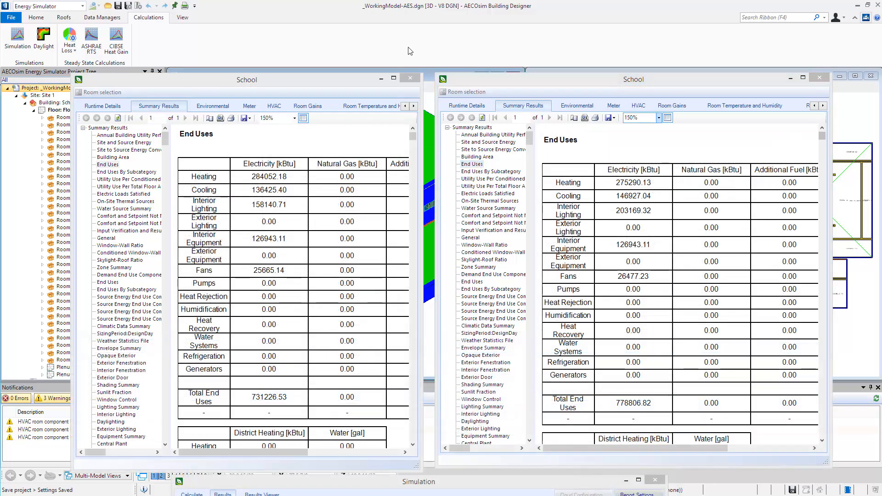